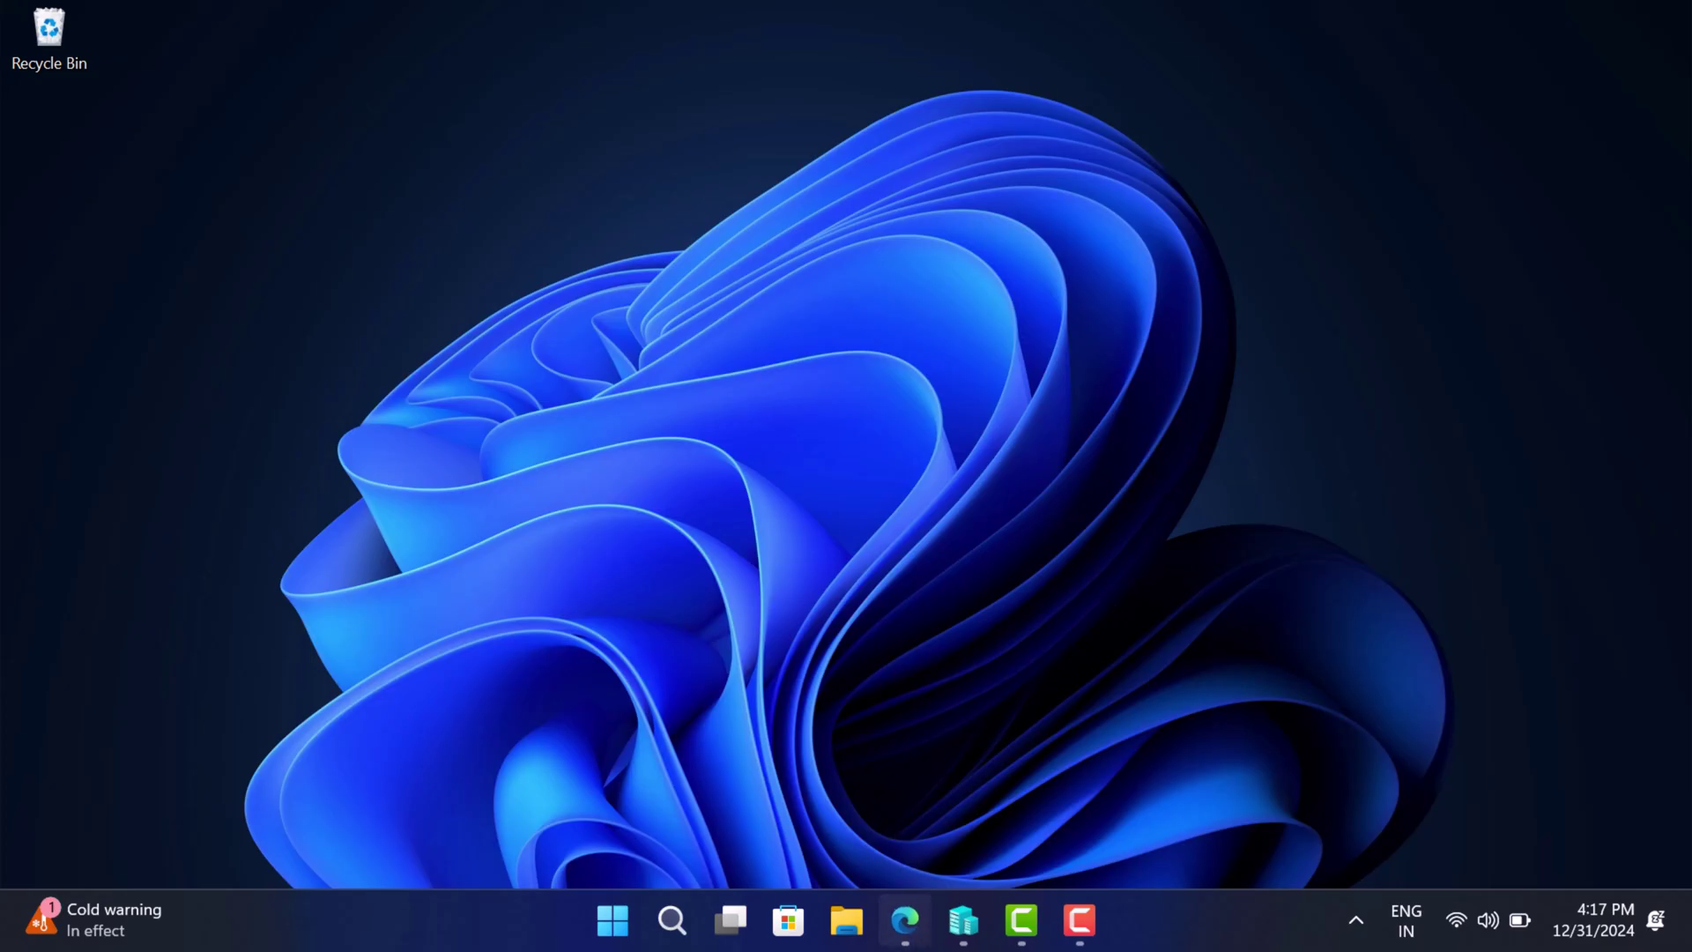
# - Return to the Flyby11 GitHub page and read through the README introduction
pyautogui.click(905, 920)
pyautogui.scroll(-2, 794, 740)
pyautogui.scroll(-3, 801, 736)
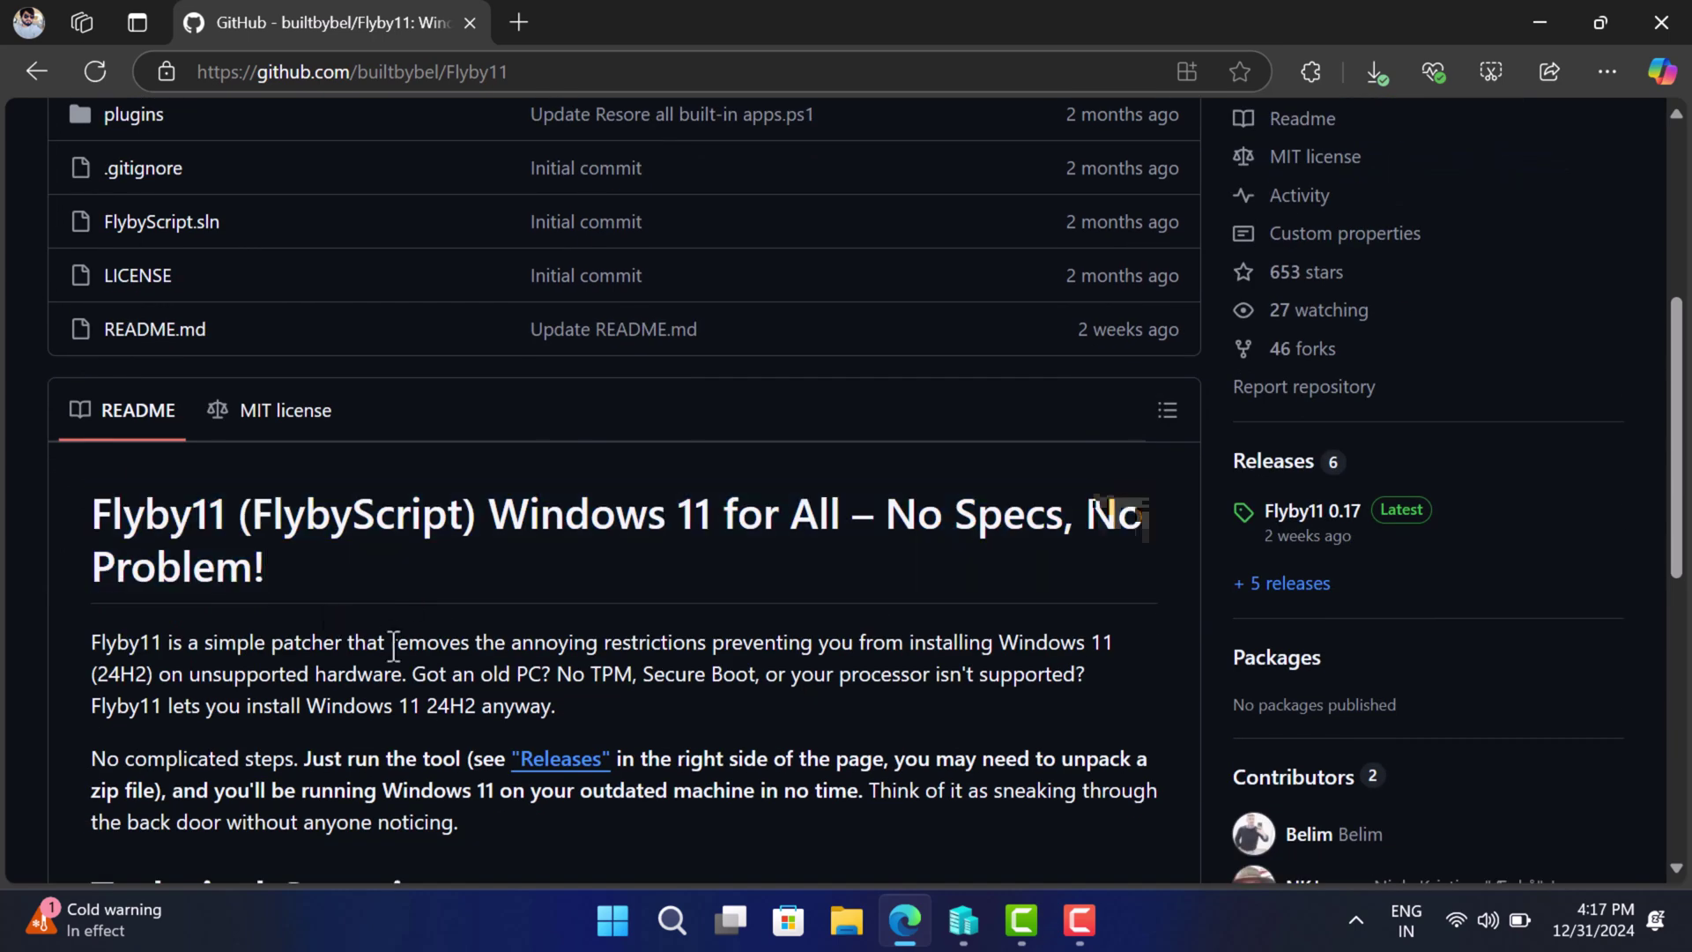
pyautogui.moveTo(94, 647); pyautogui.dragTo(678, 722)
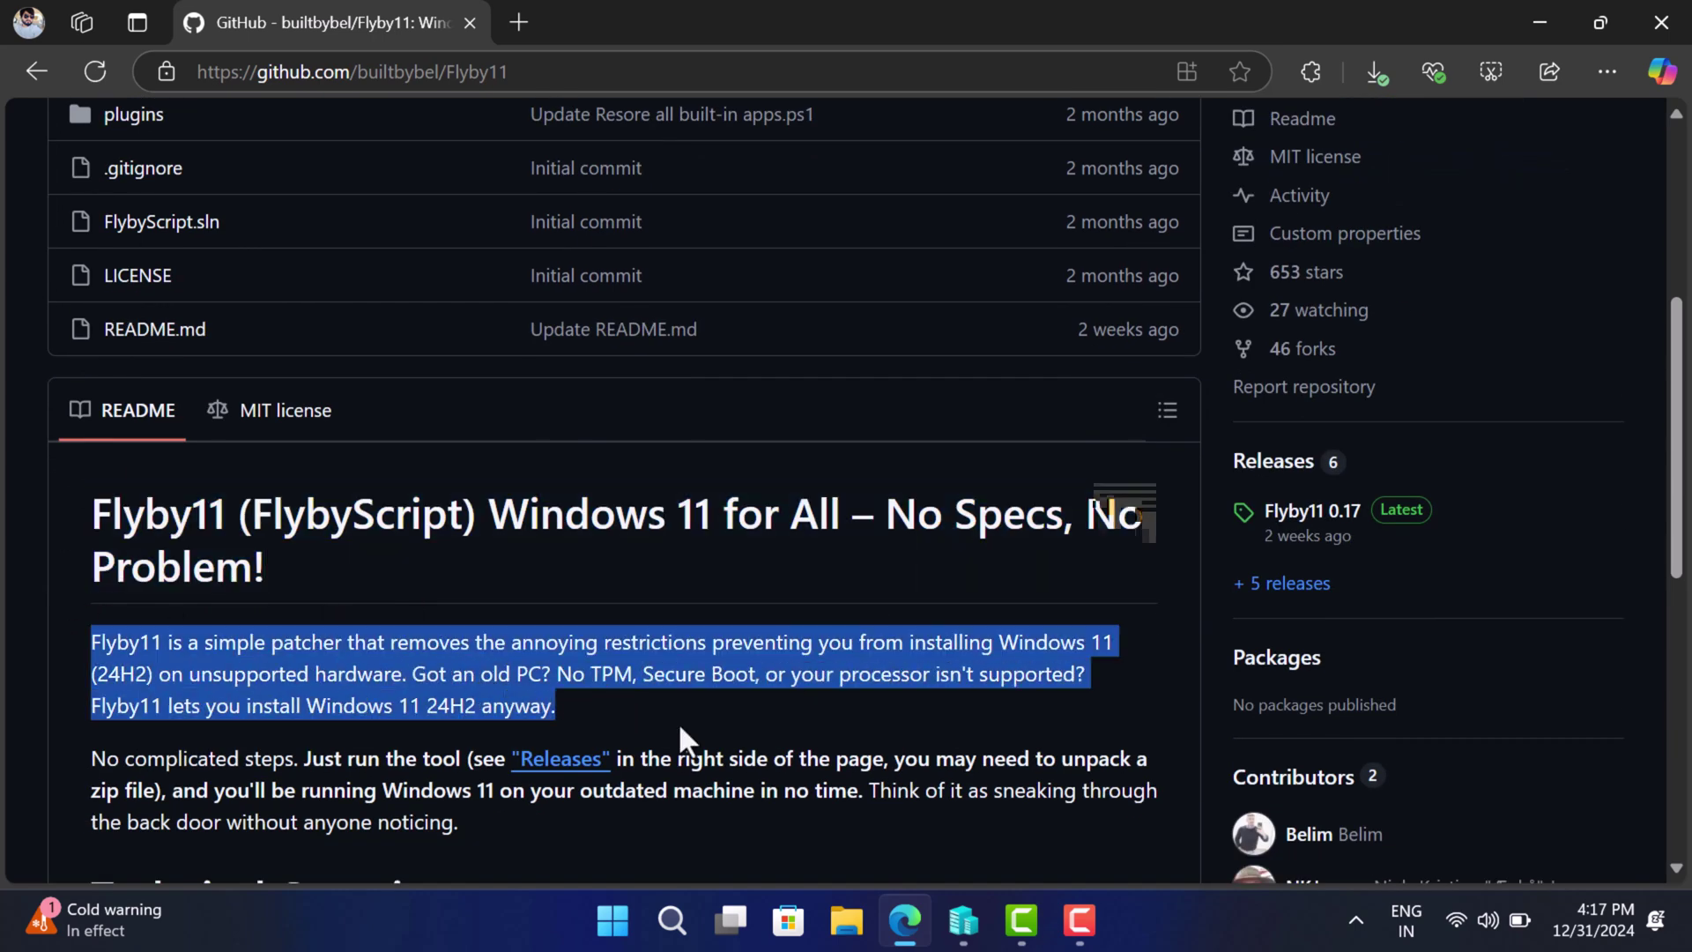
pyautogui.click(696, 719)
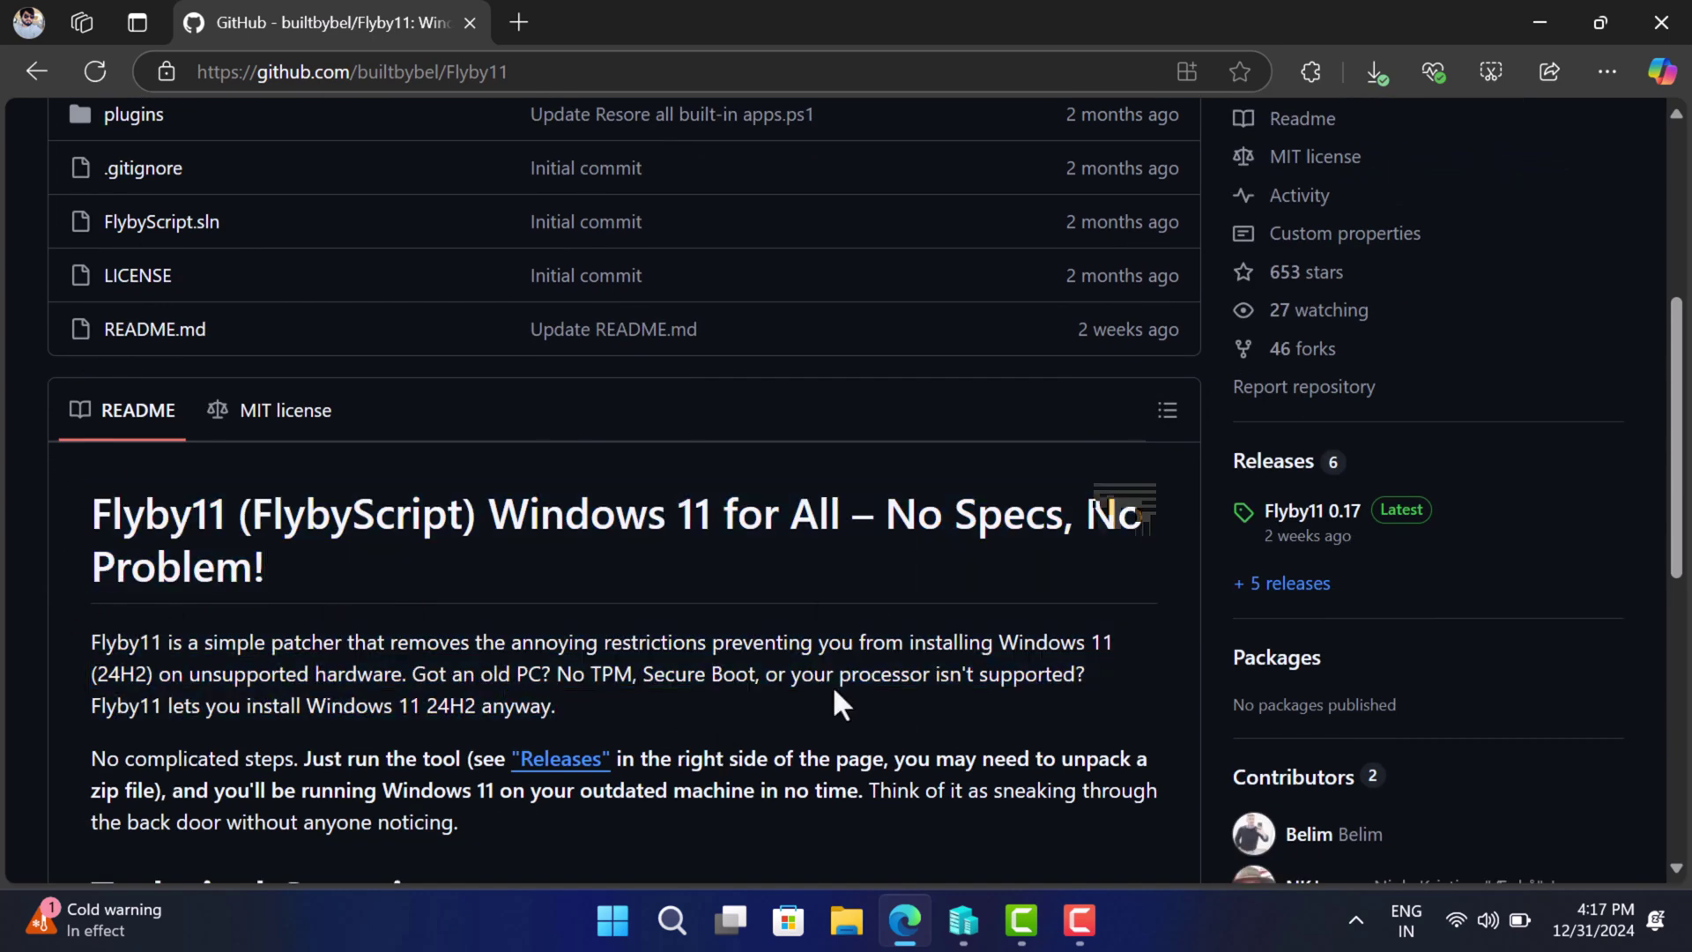
# - Download flybyscript.zip from the Assets of the Flyby11 0.17 release
pyautogui.click(1332, 527)
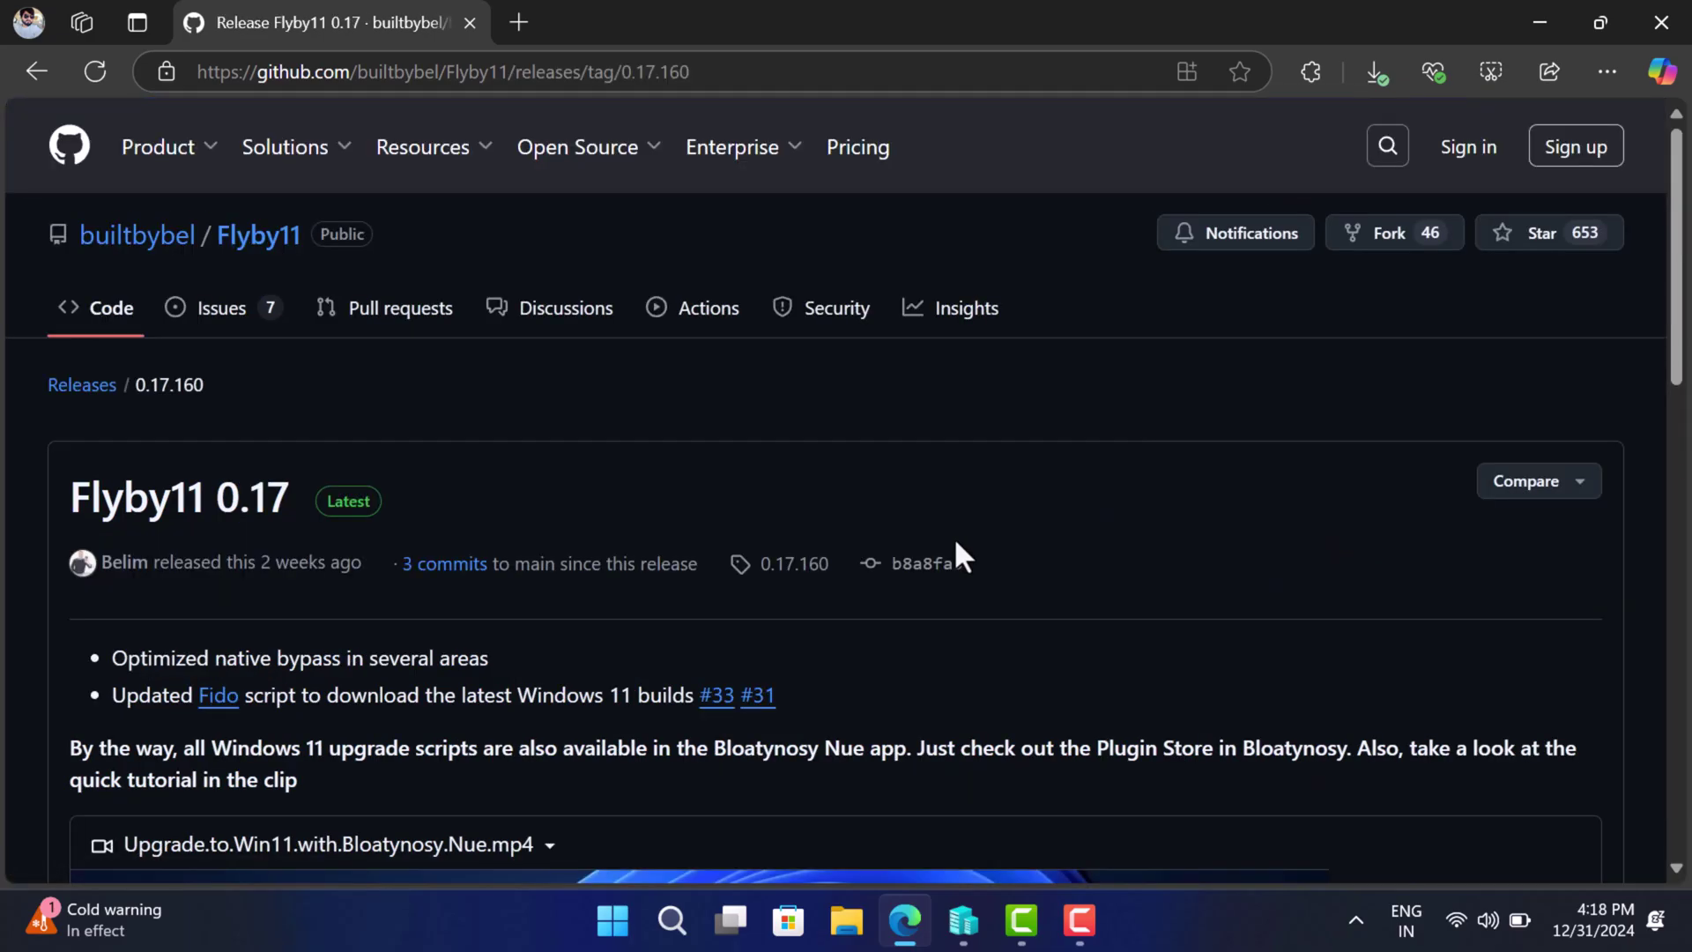
pyautogui.scroll(-10, 961, 557)
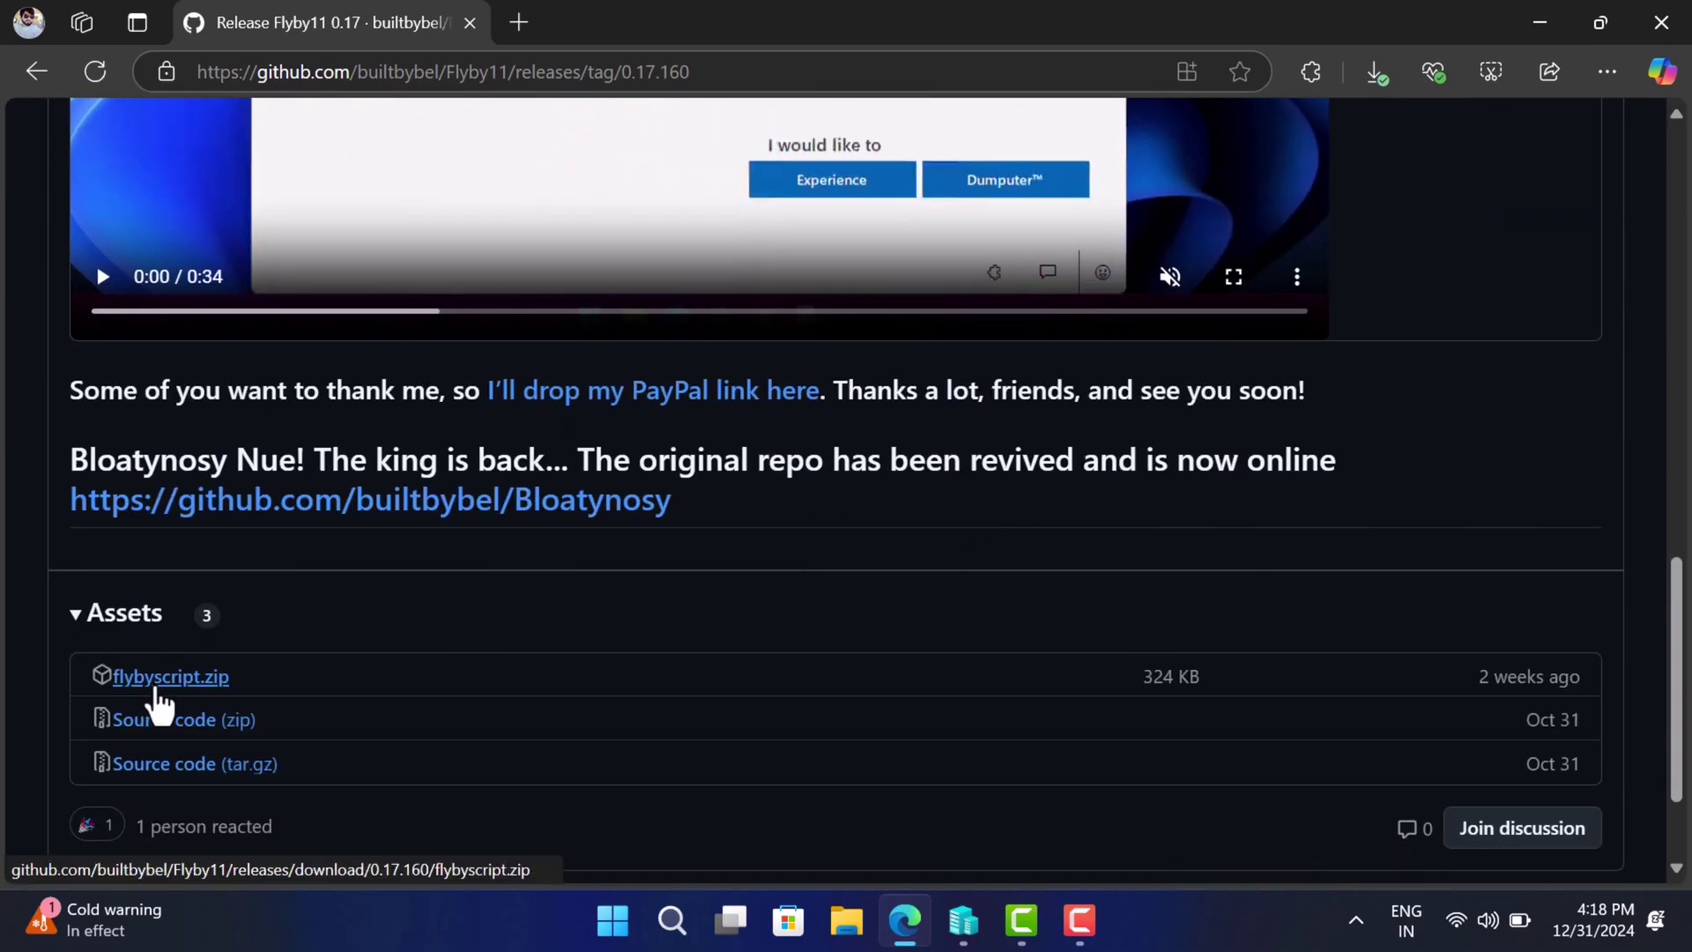
pyautogui.click(203, 677)
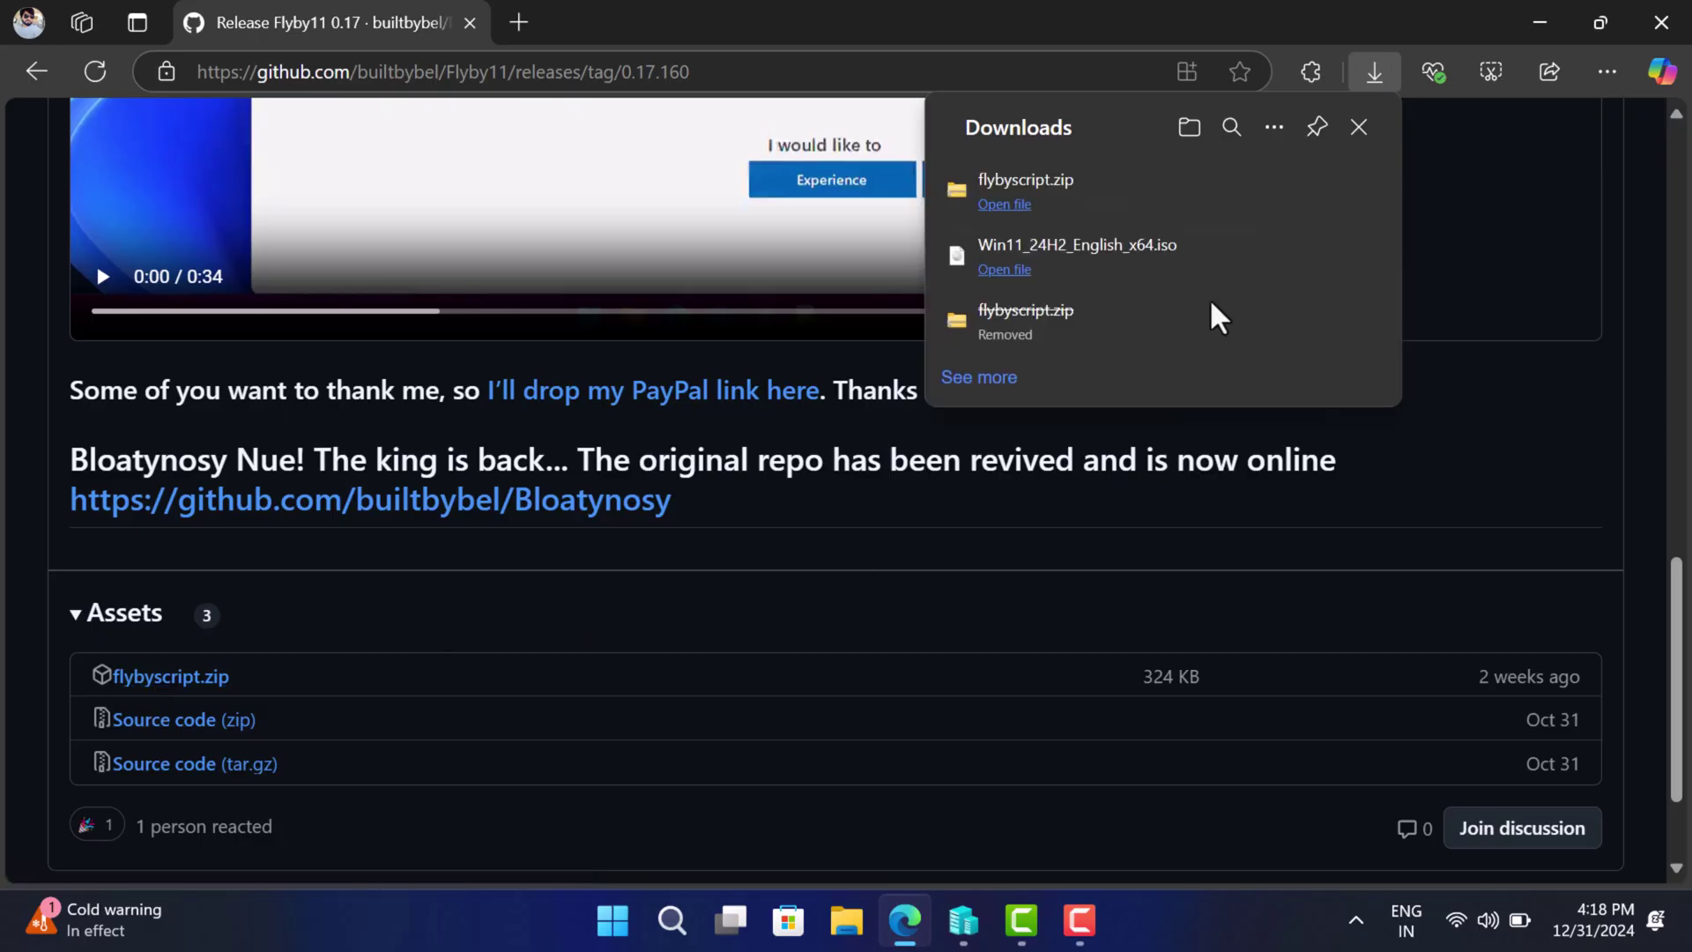
# - Extract all of flybyscript.zip in Downloads into its own flybyscript folder
pyautogui.click(1274, 212)
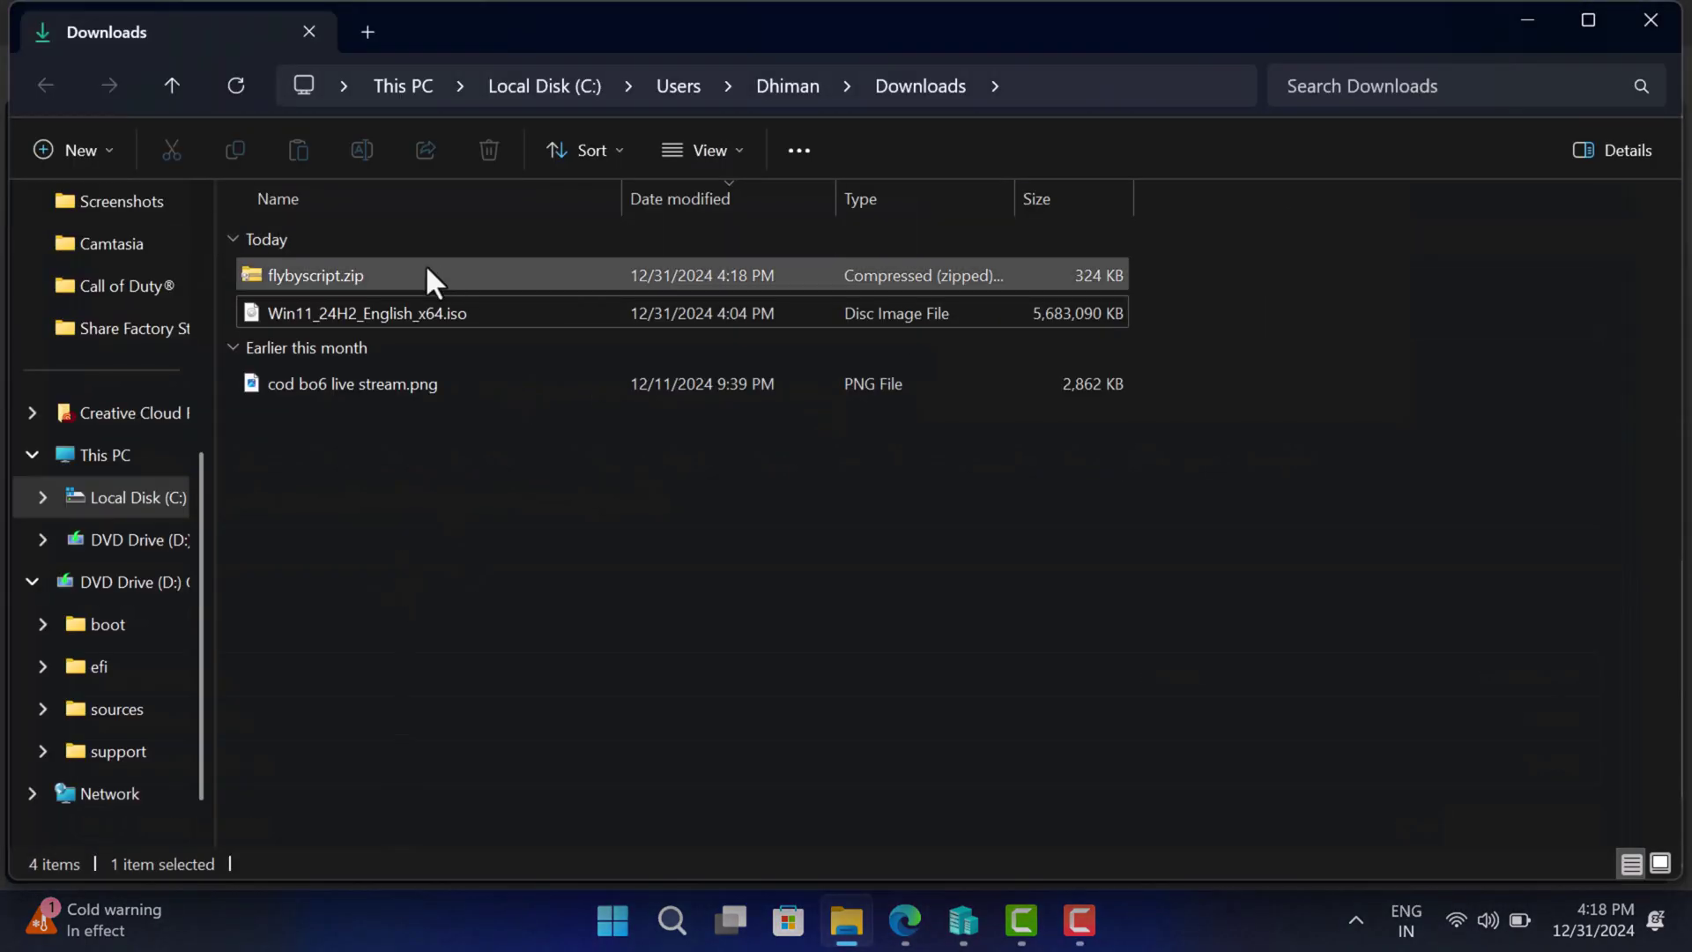
pyautogui.click(387, 273)
pyautogui.rightClick(356, 275)
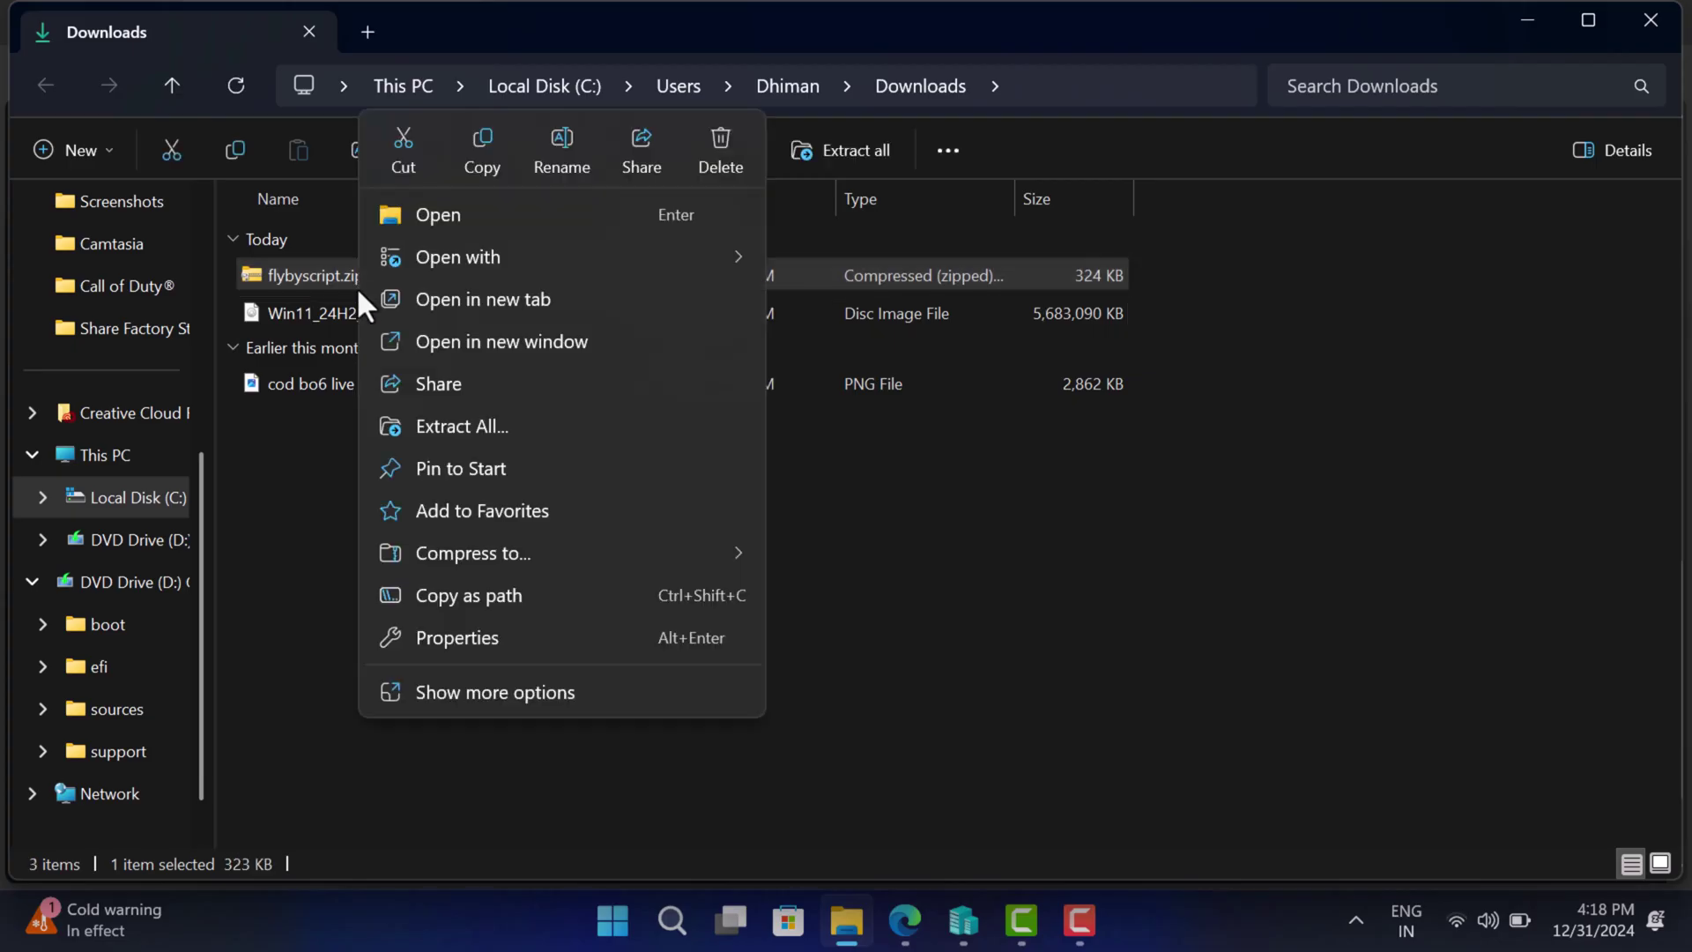
pyautogui.click(496, 425)
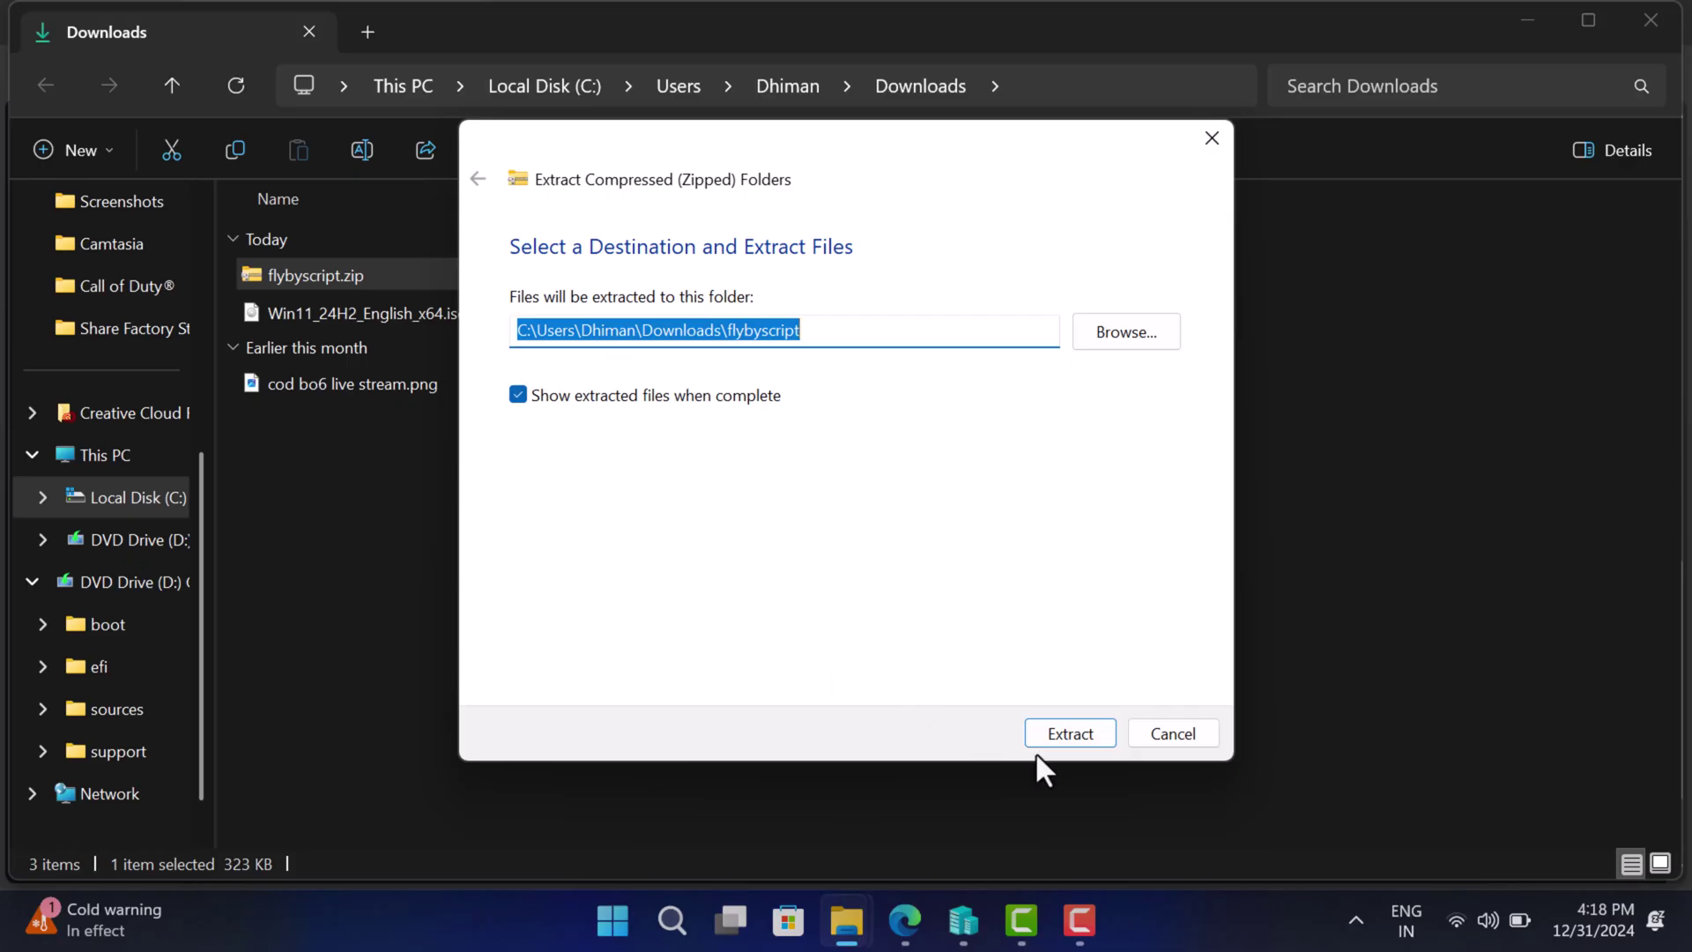
pyautogui.click(1065, 735)
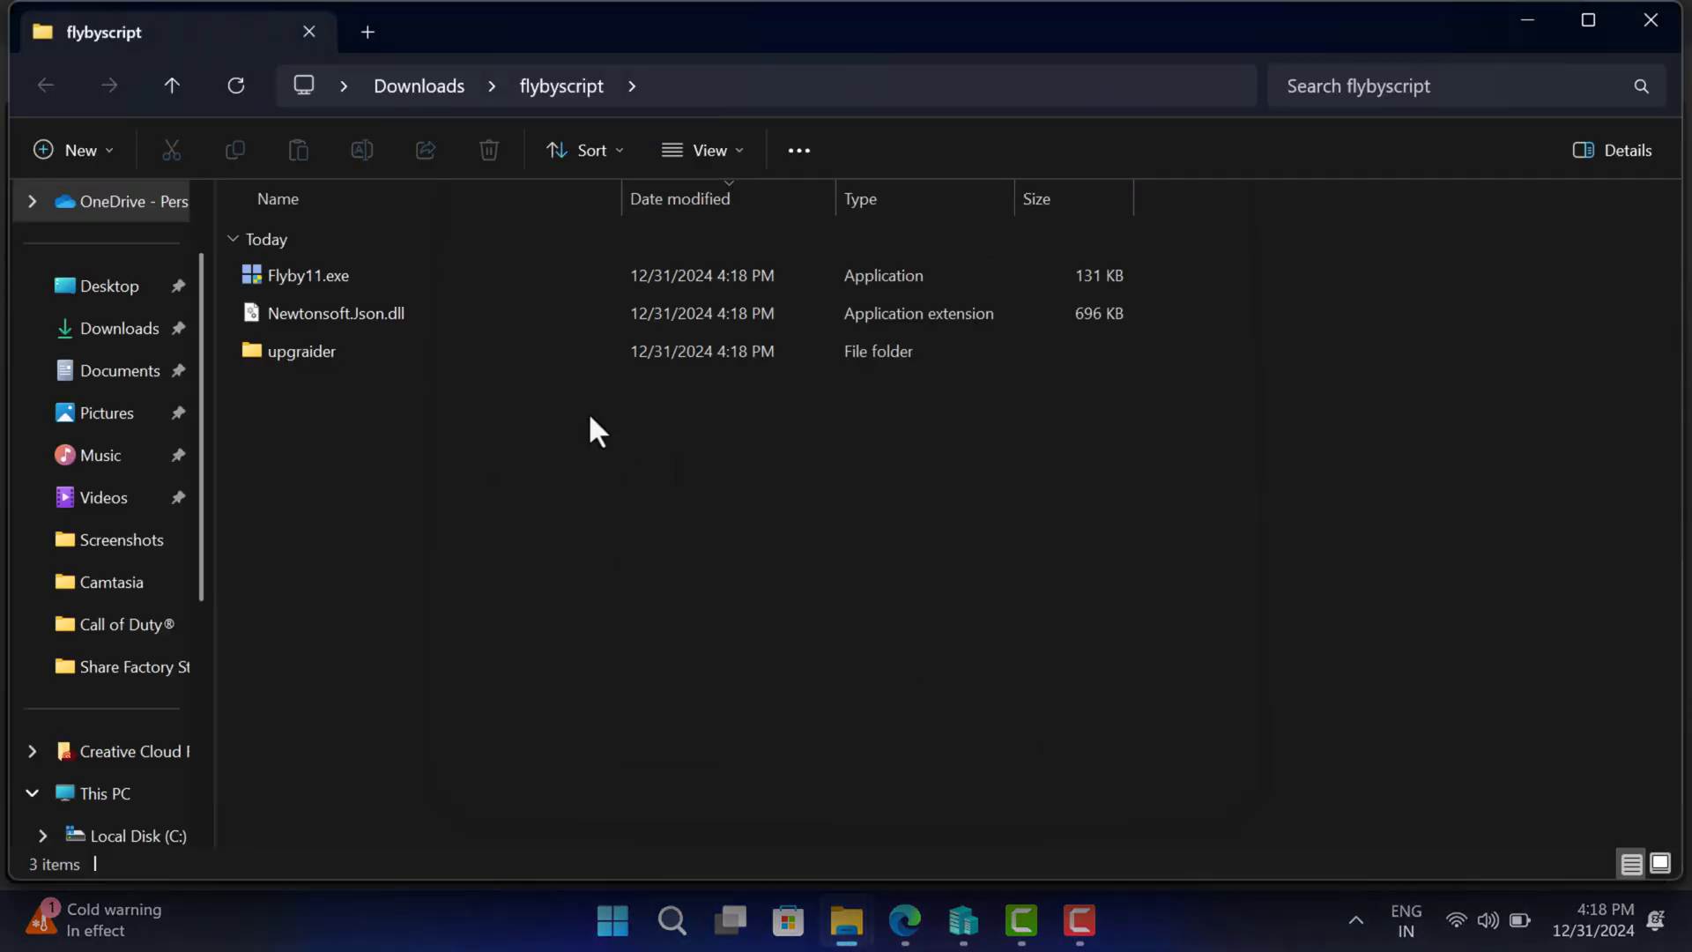
# - Launch Flyby11.exe, using Run anyway past SmartScreen and approving the UAC prompt
pyautogui.click(349, 280)
pyautogui.doubleClick(347, 278)
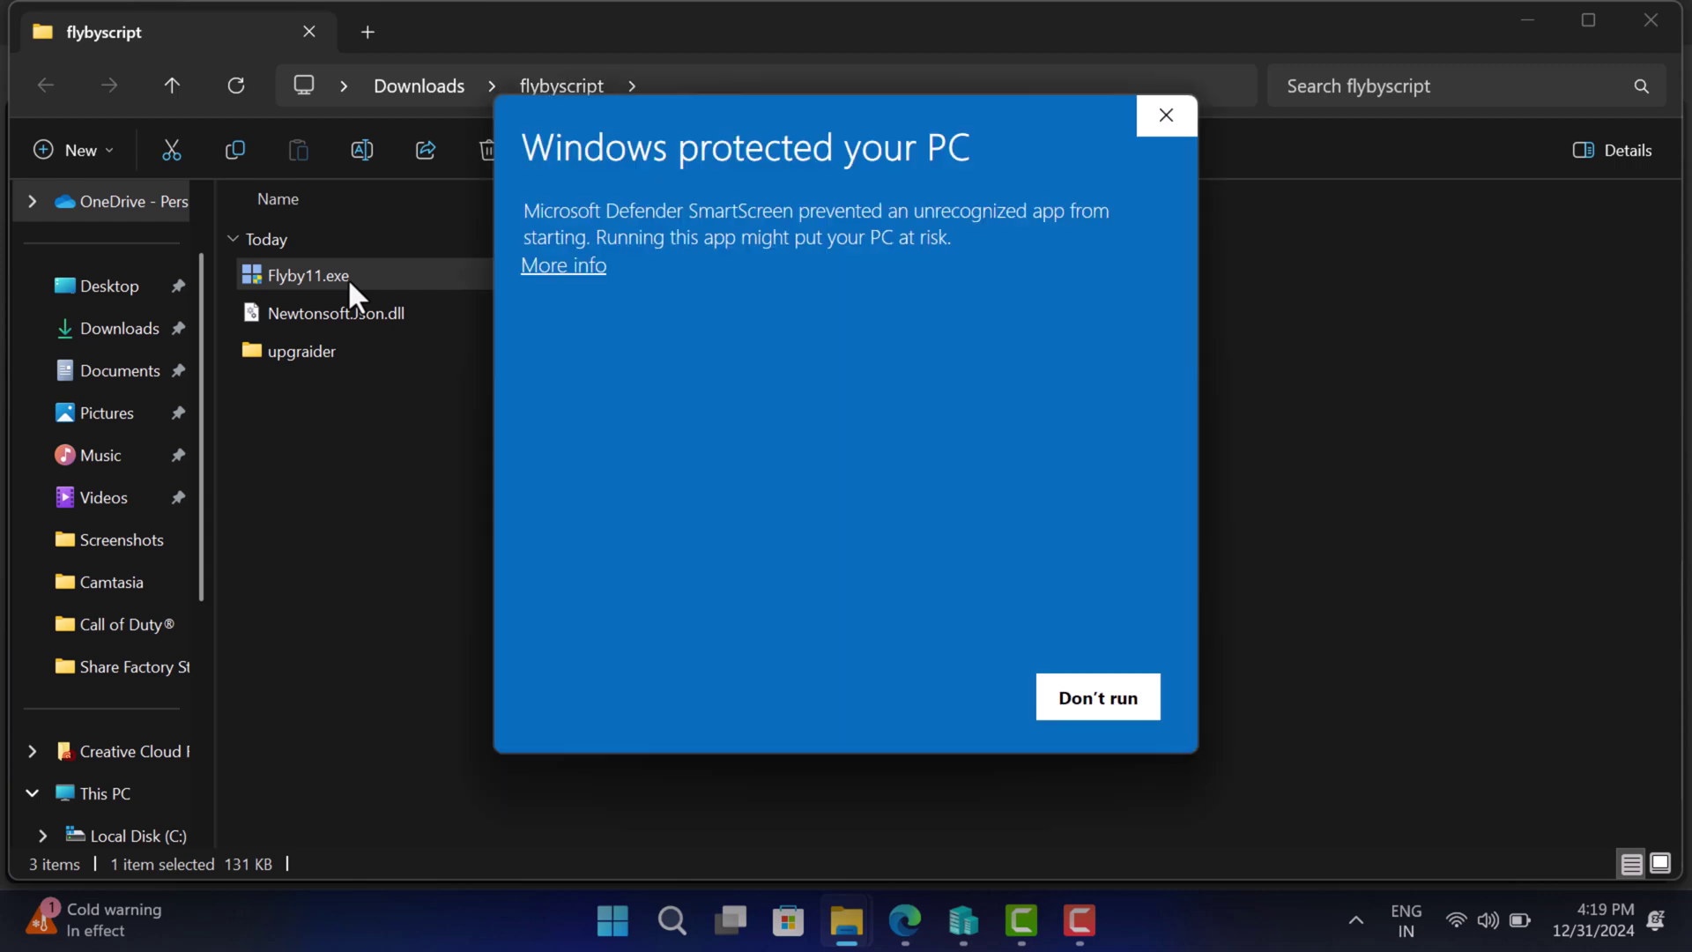
pyautogui.click(573, 267)
pyautogui.click(916, 716)
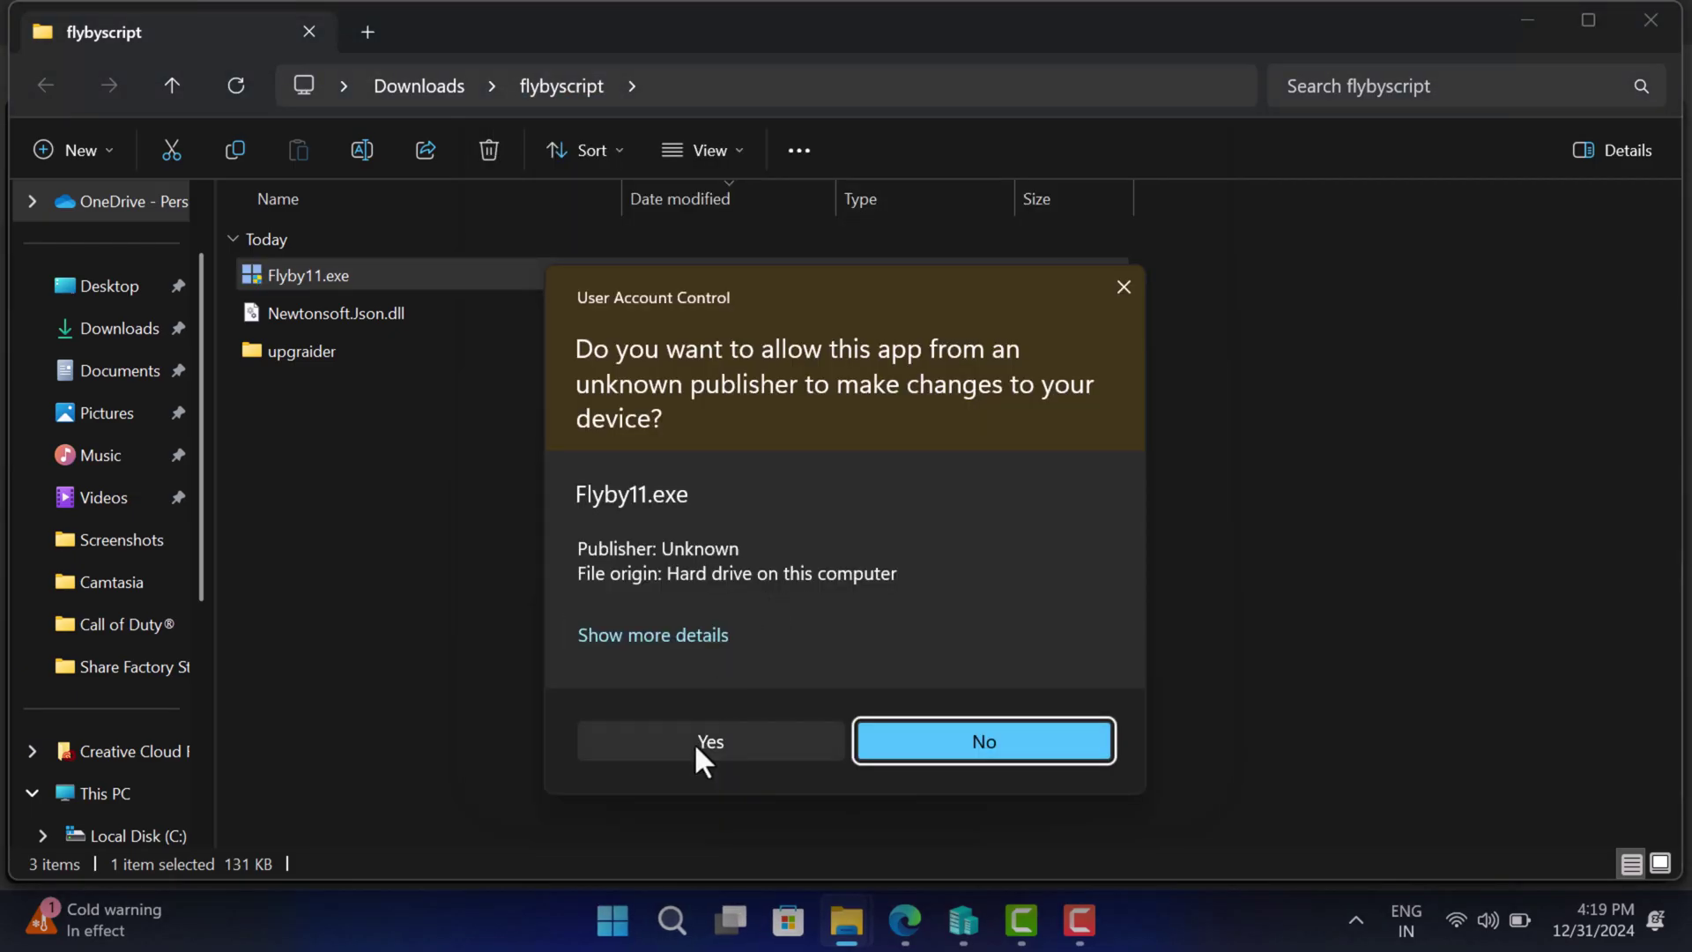
pyautogui.click(697, 742)
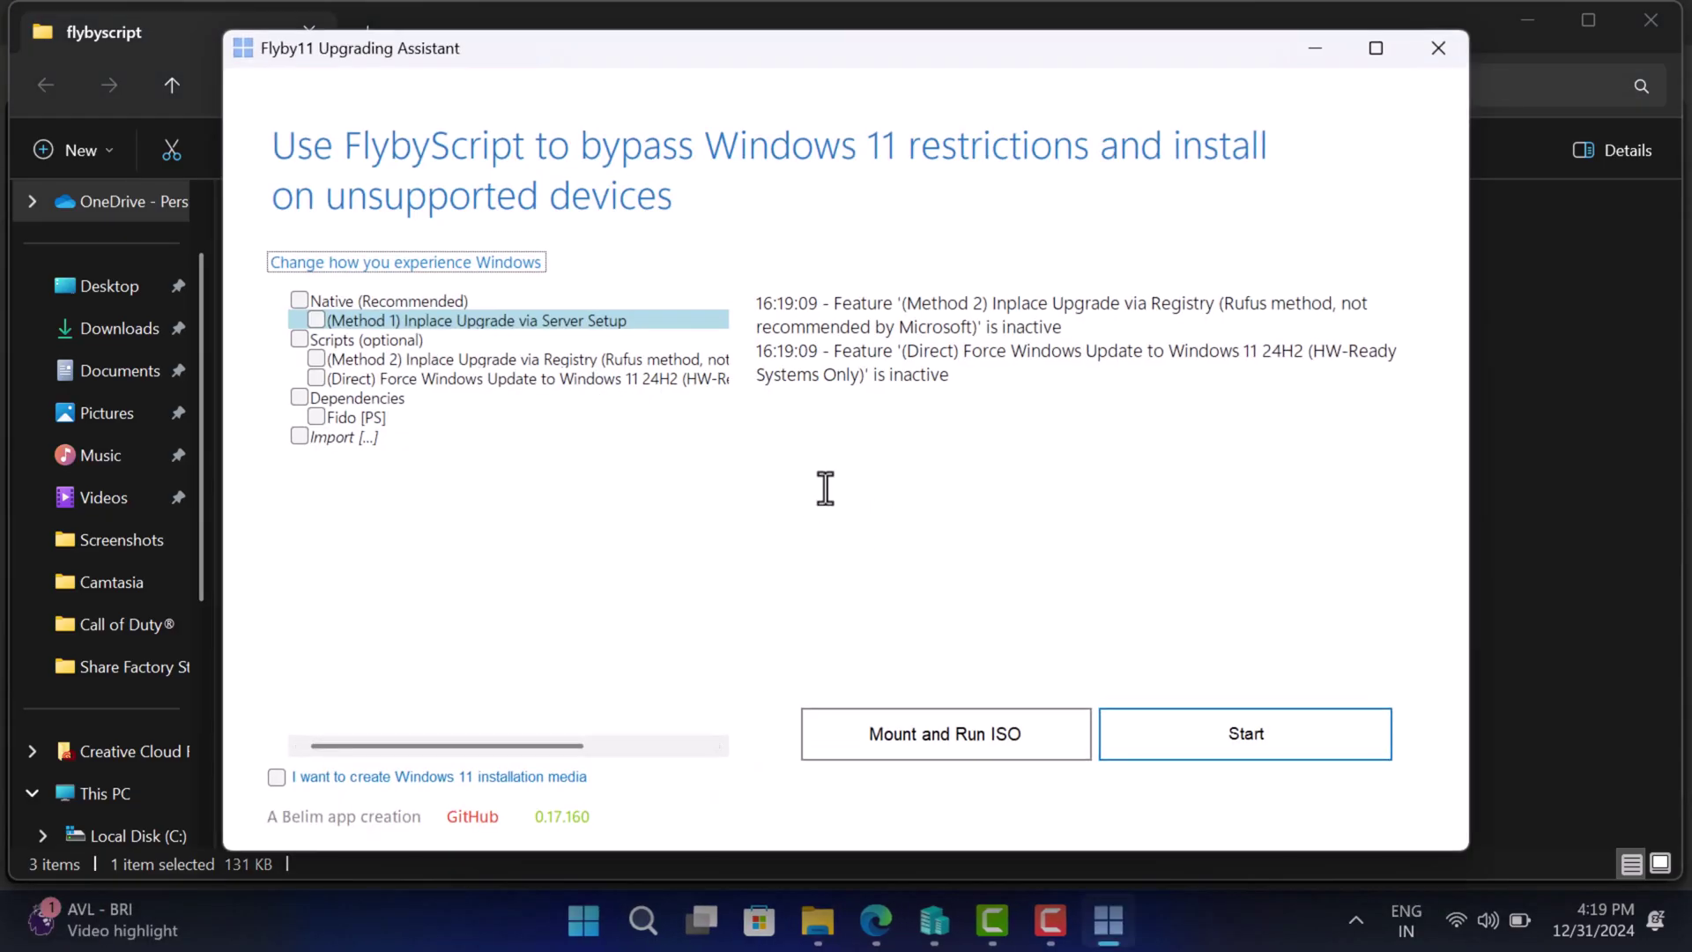
# - Check (Method 1) Inplace Upgrade via Server Setup and scroll to its technical note
pyautogui.click(317, 322)
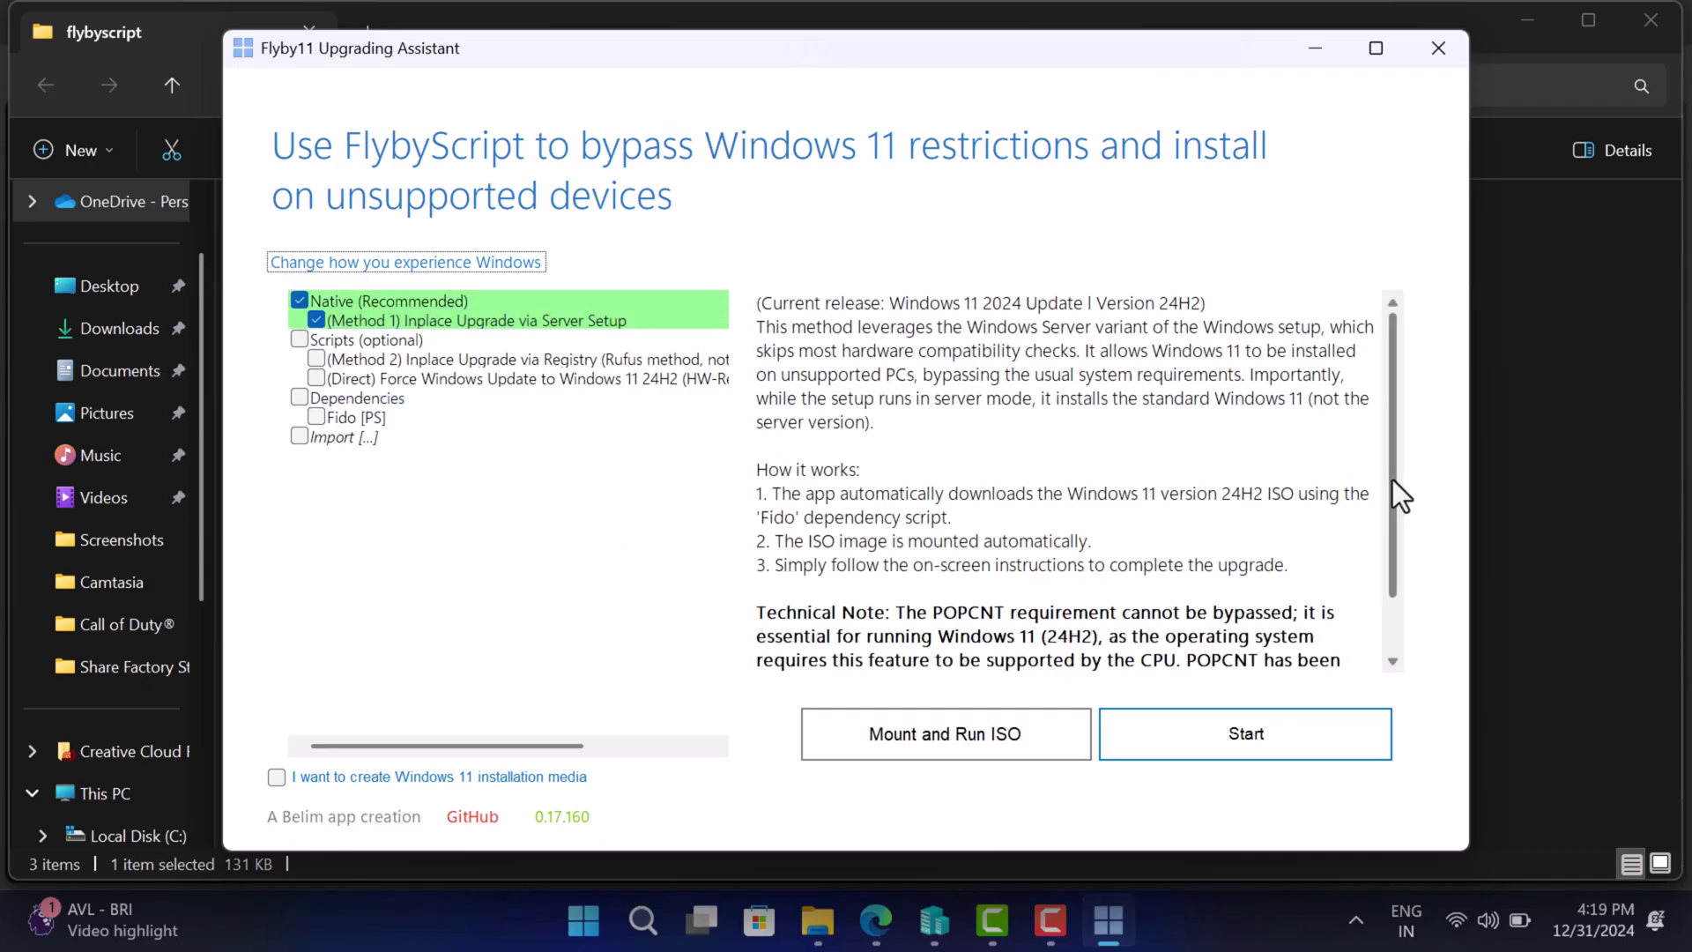
pyautogui.moveTo(1393, 480); pyautogui.dragTo(1394, 548)
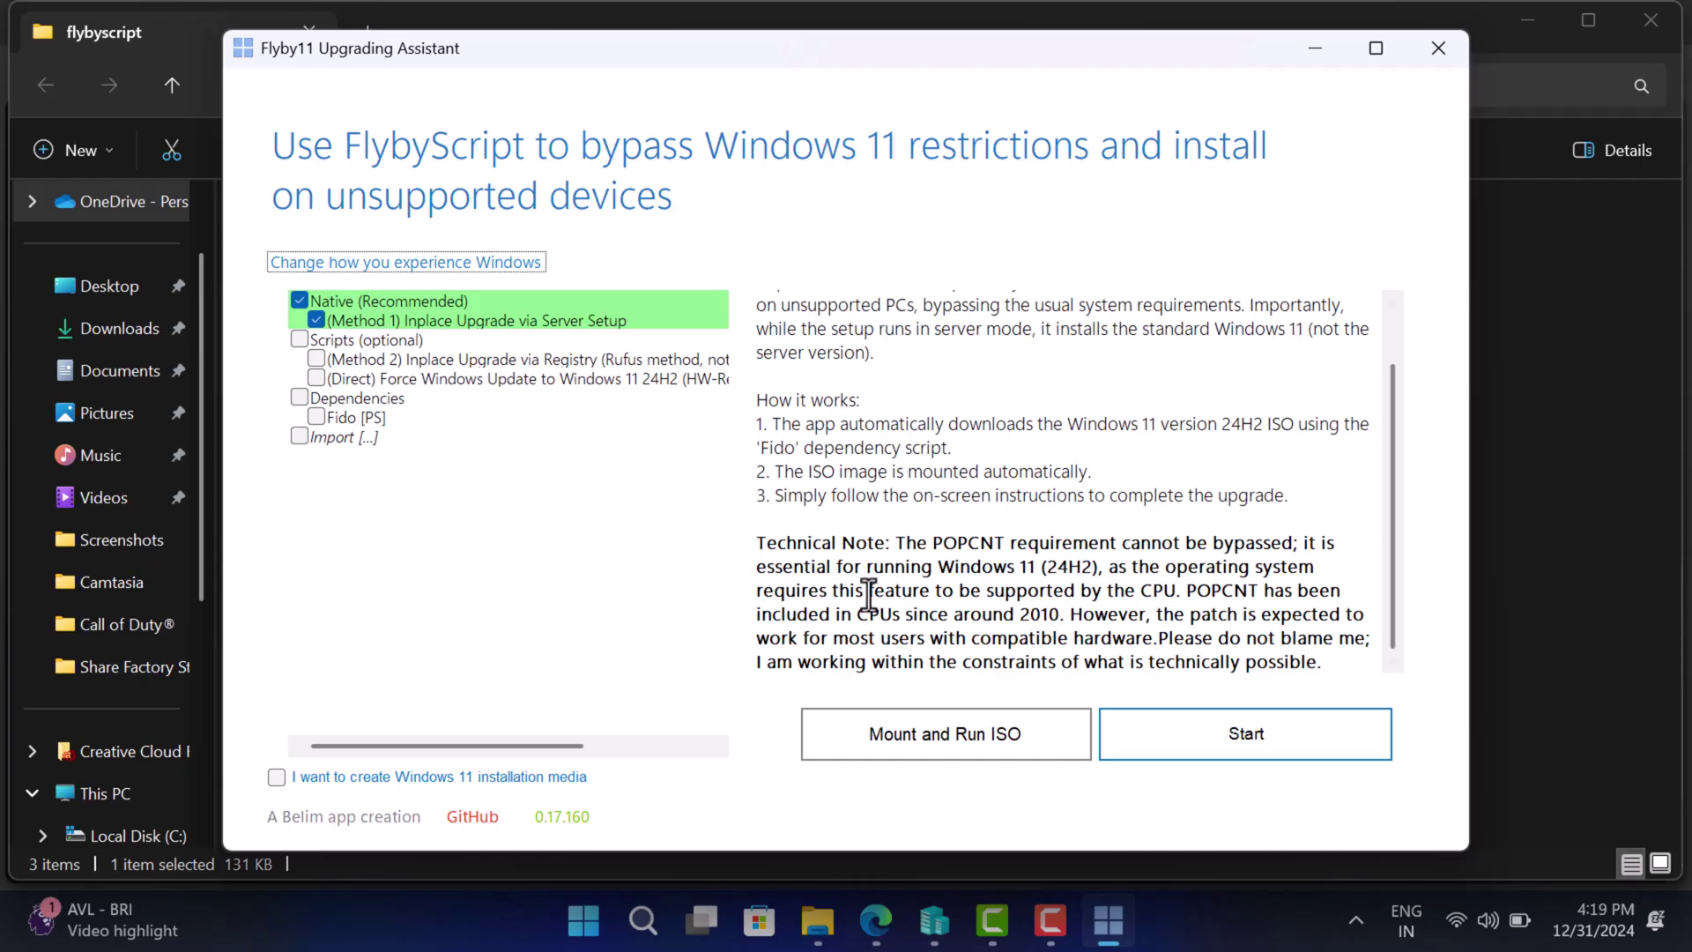
pyautogui.moveTo(885, 543); pyautogui.dragTo(1353, 660)
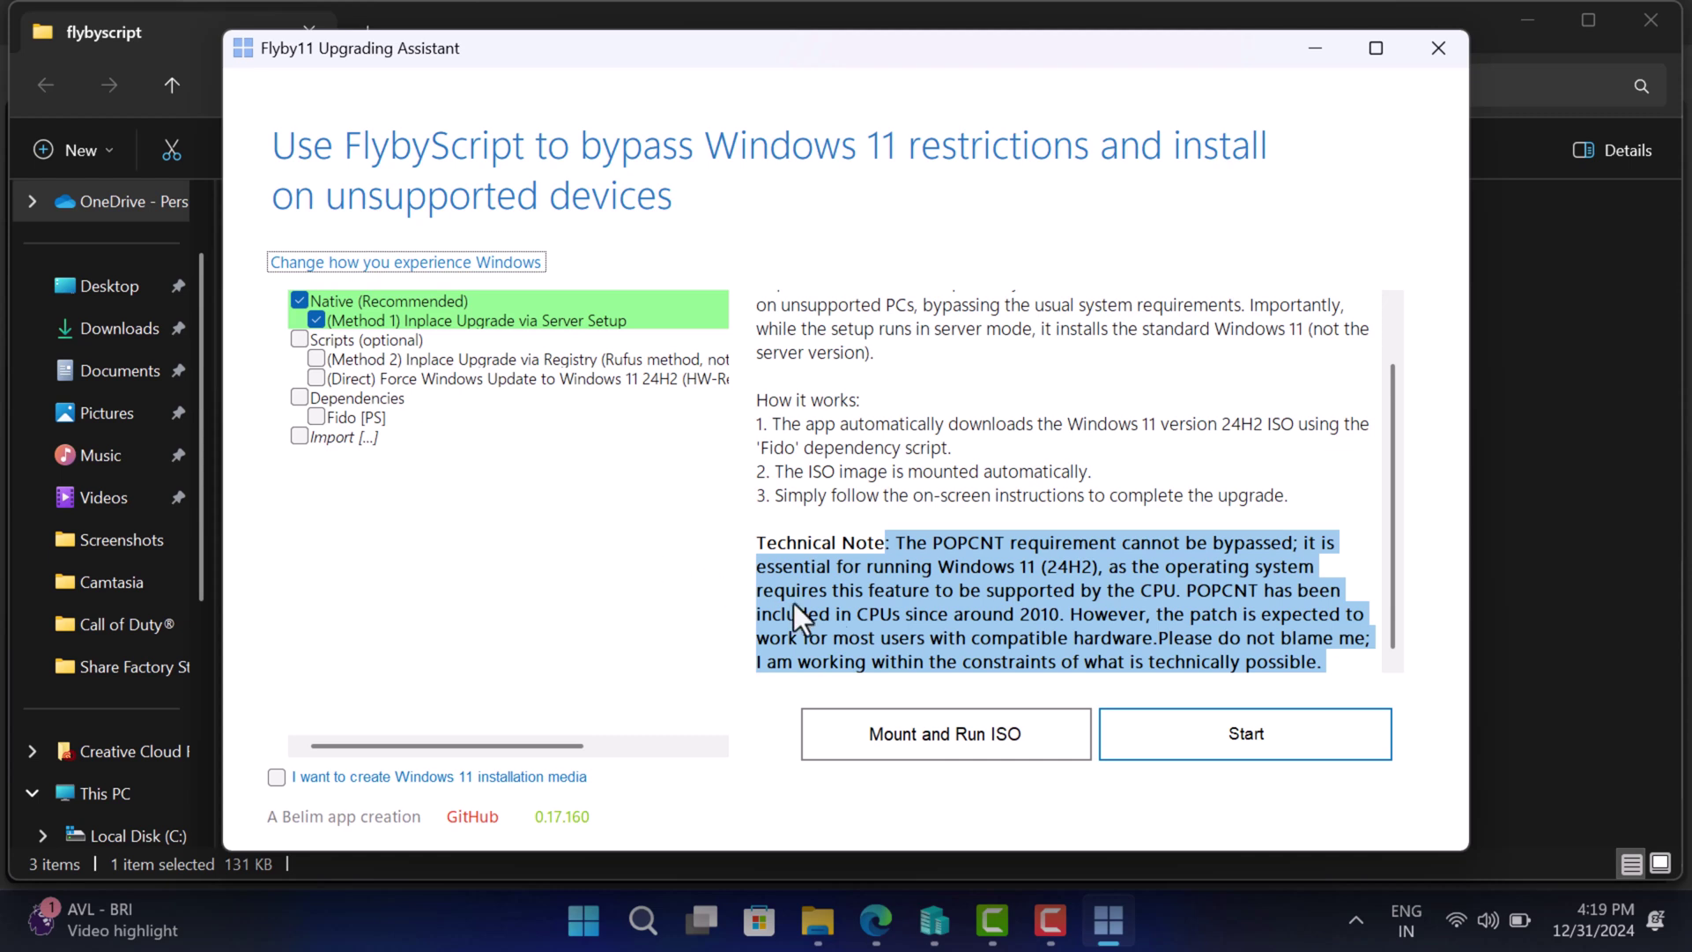
# - Start the Method 1 upgrade and pick Windows 11, release 24H2, Home/Pro/Edu edition in Fido
pyautogui.click(1190, 749)
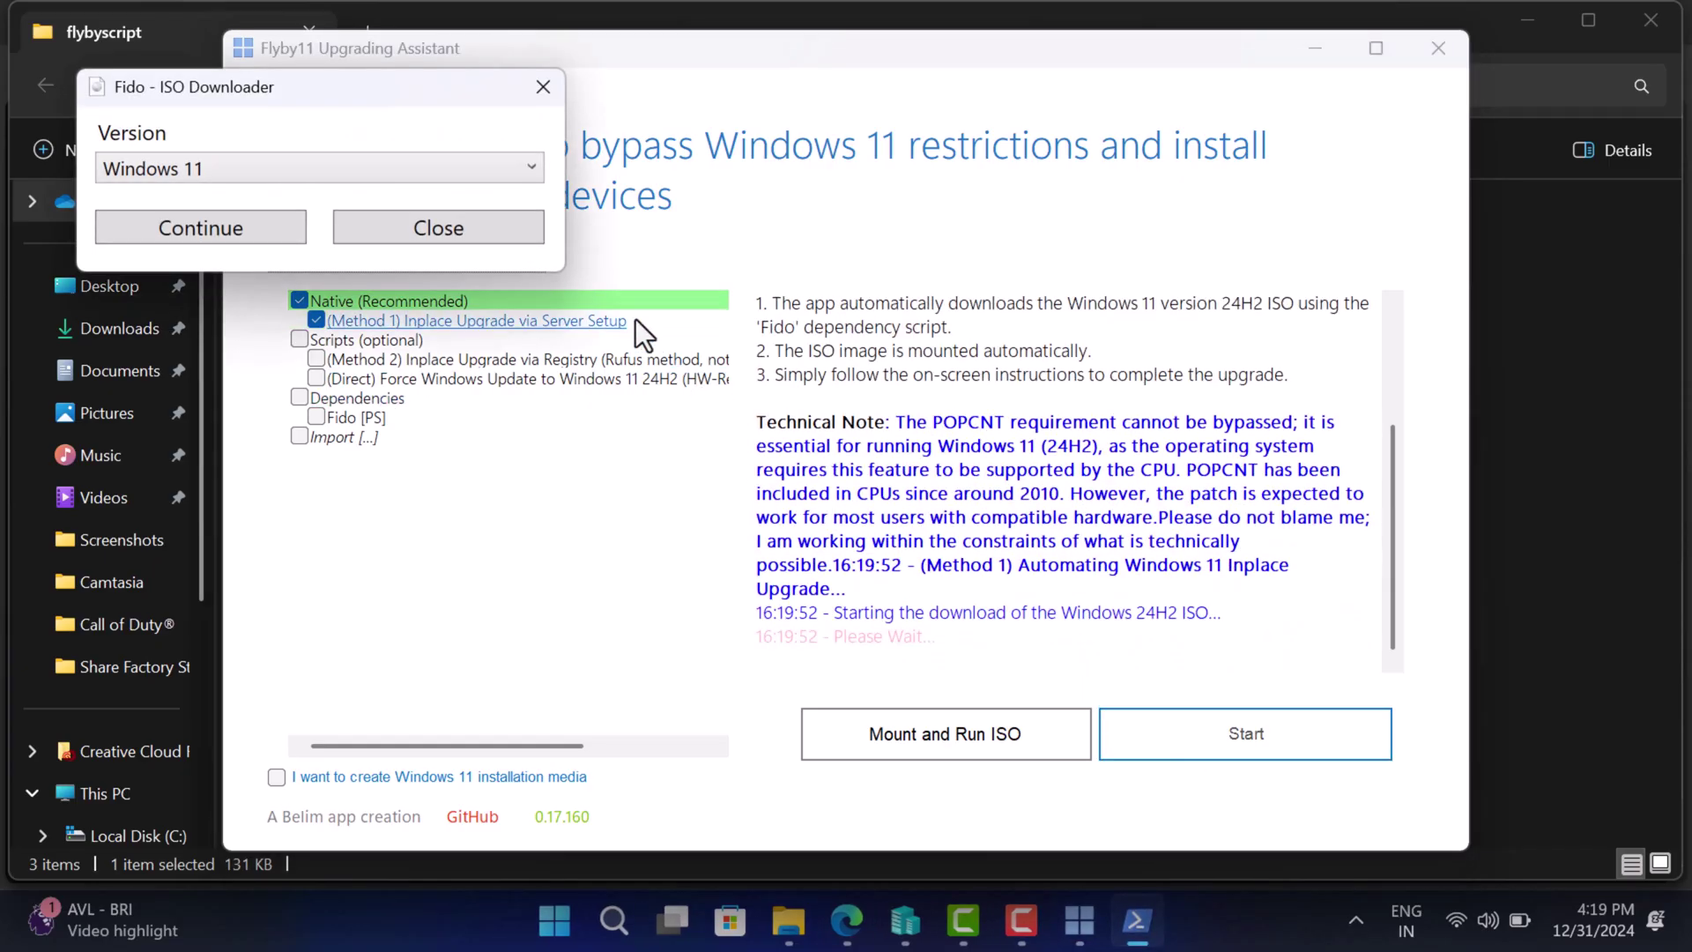
pyautogui.click(196, 238)
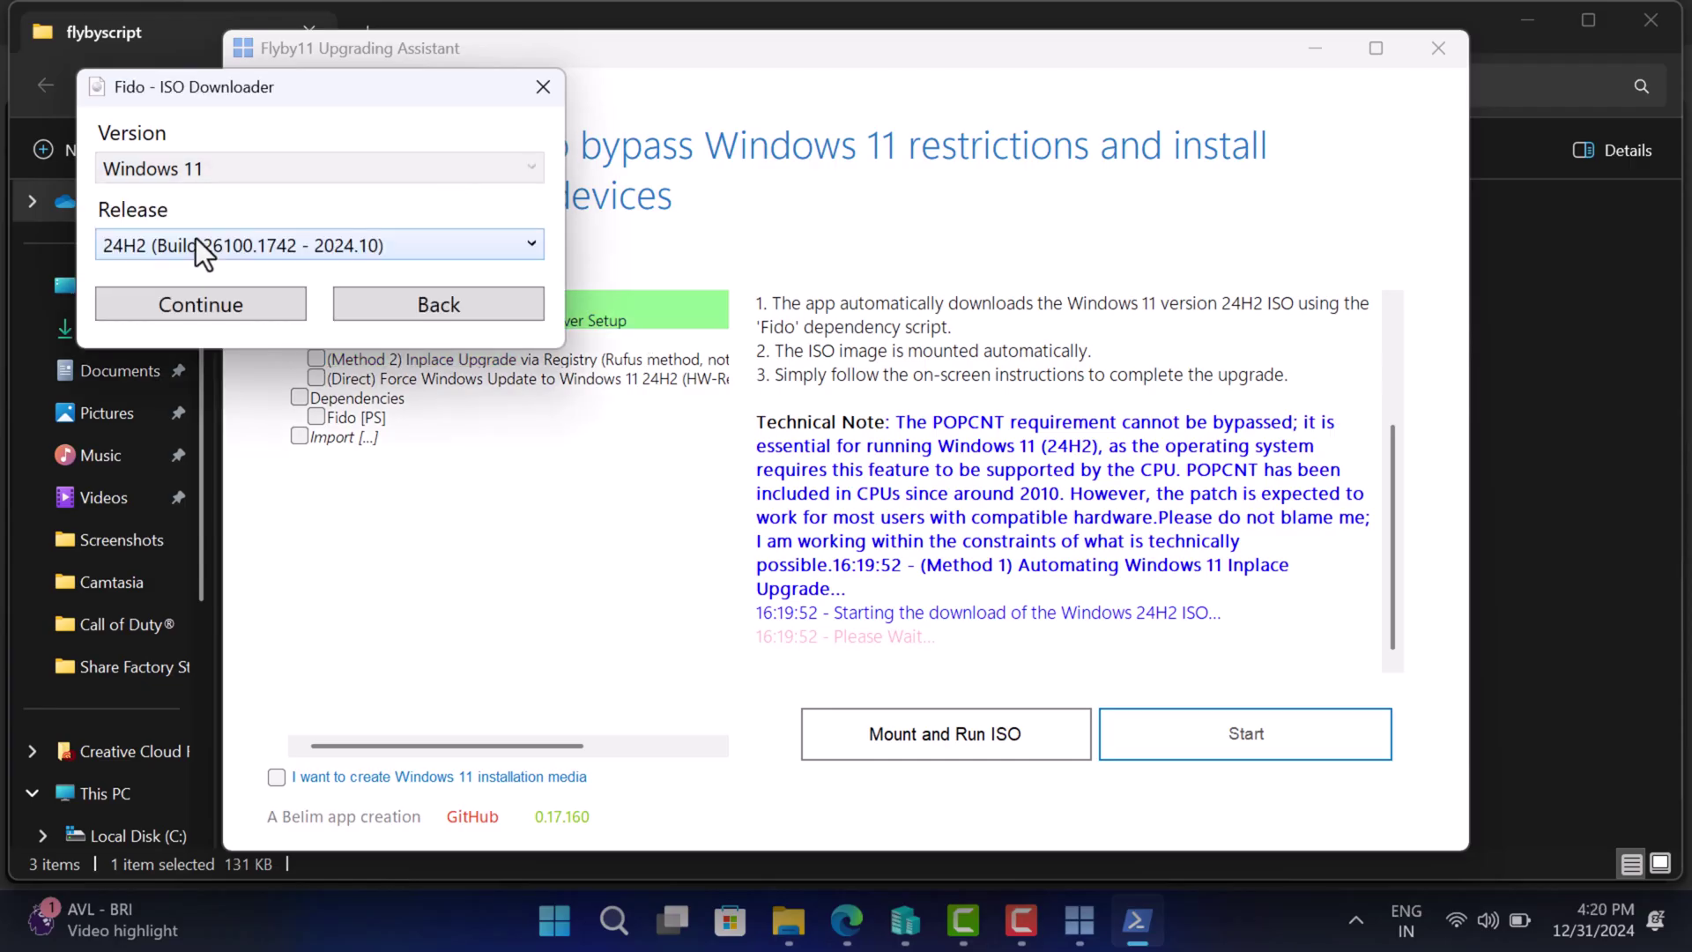
pyautogui.click(229, 310)
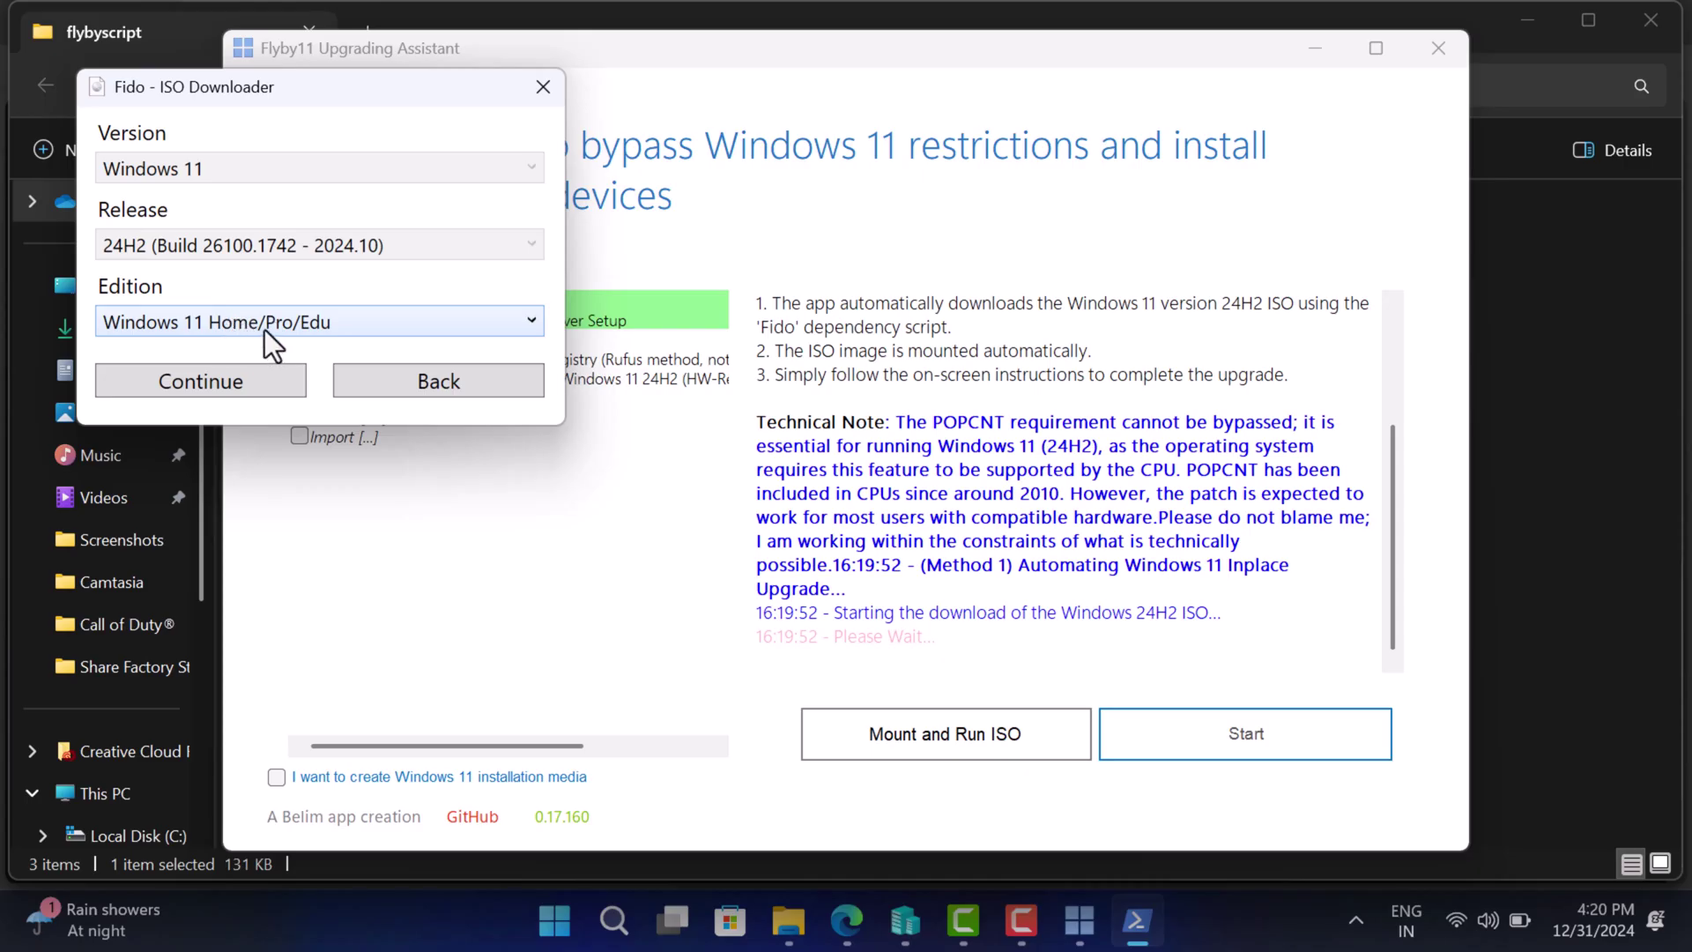
pyautogui.click(243, 397)
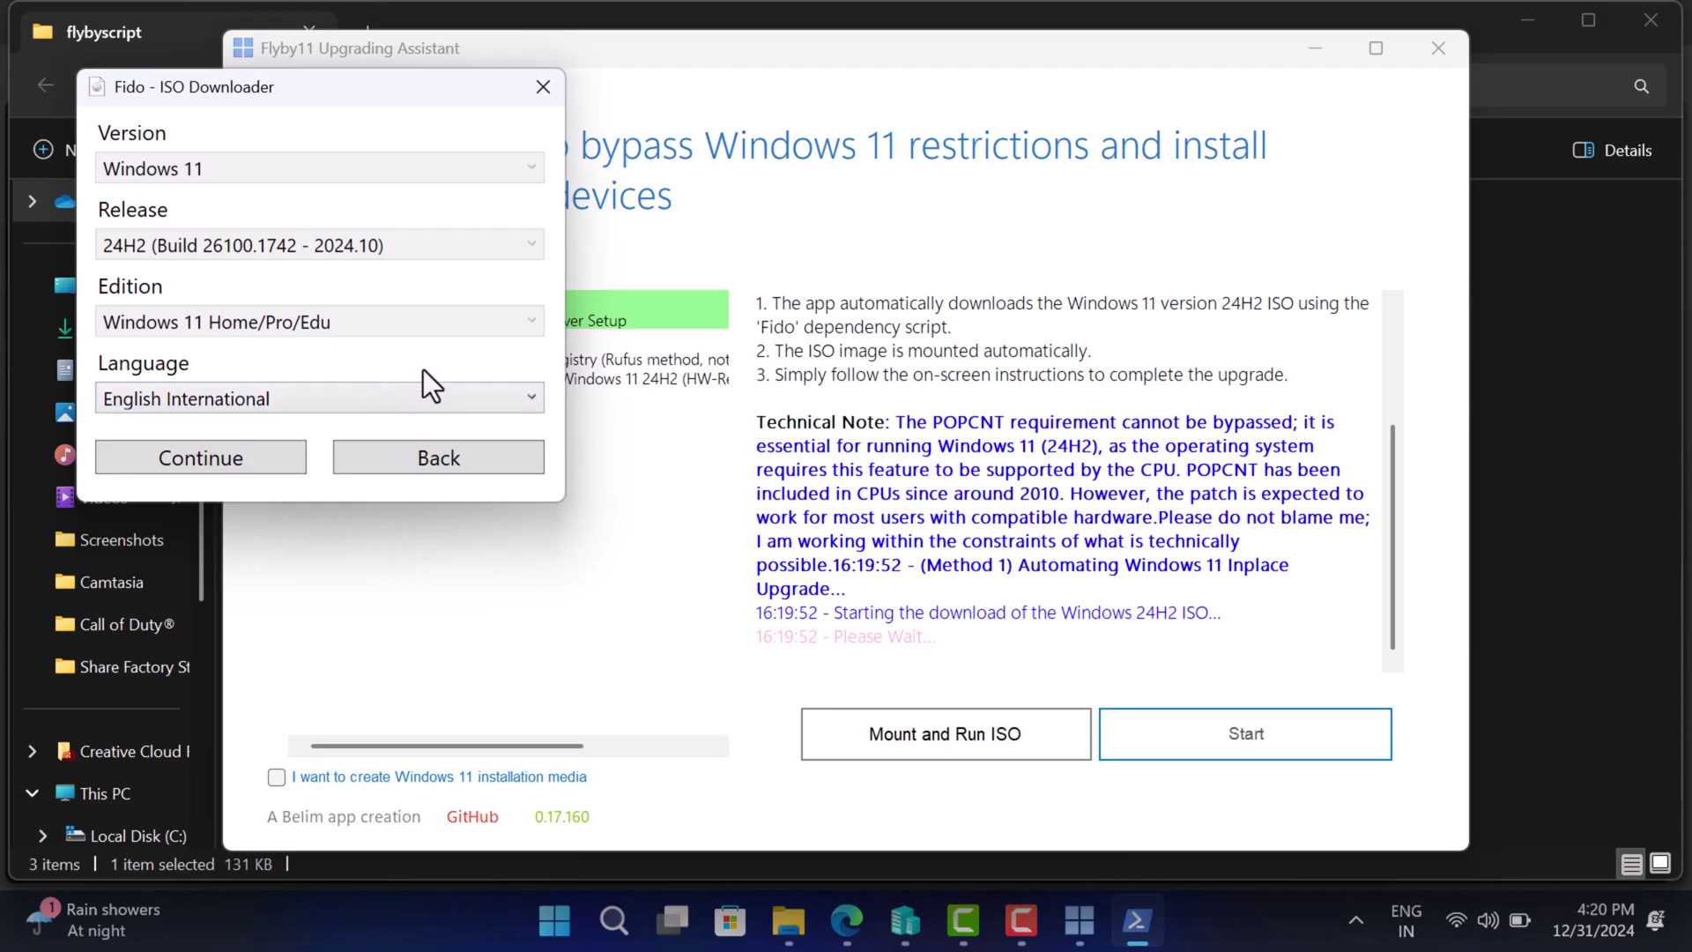
# - Choose English (United States) as the download language and continue to architecture
pyautogui.click(404, 389)
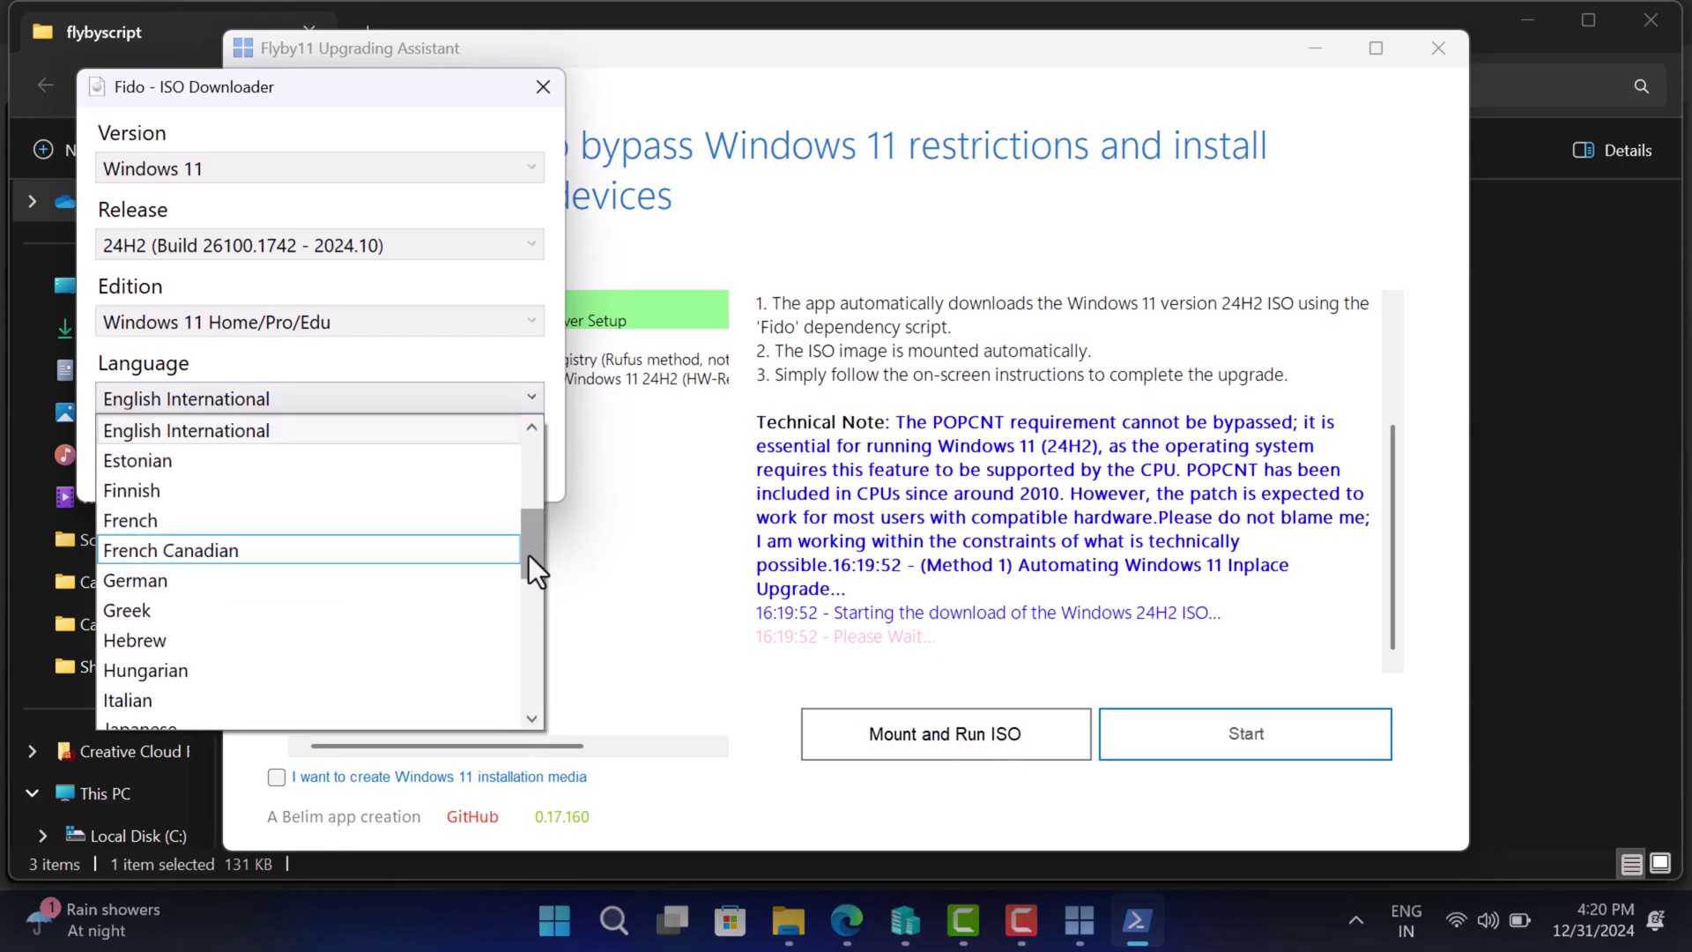
pyautogui.moveTo(529, 555); pyautogui.dragTo(531, 530)
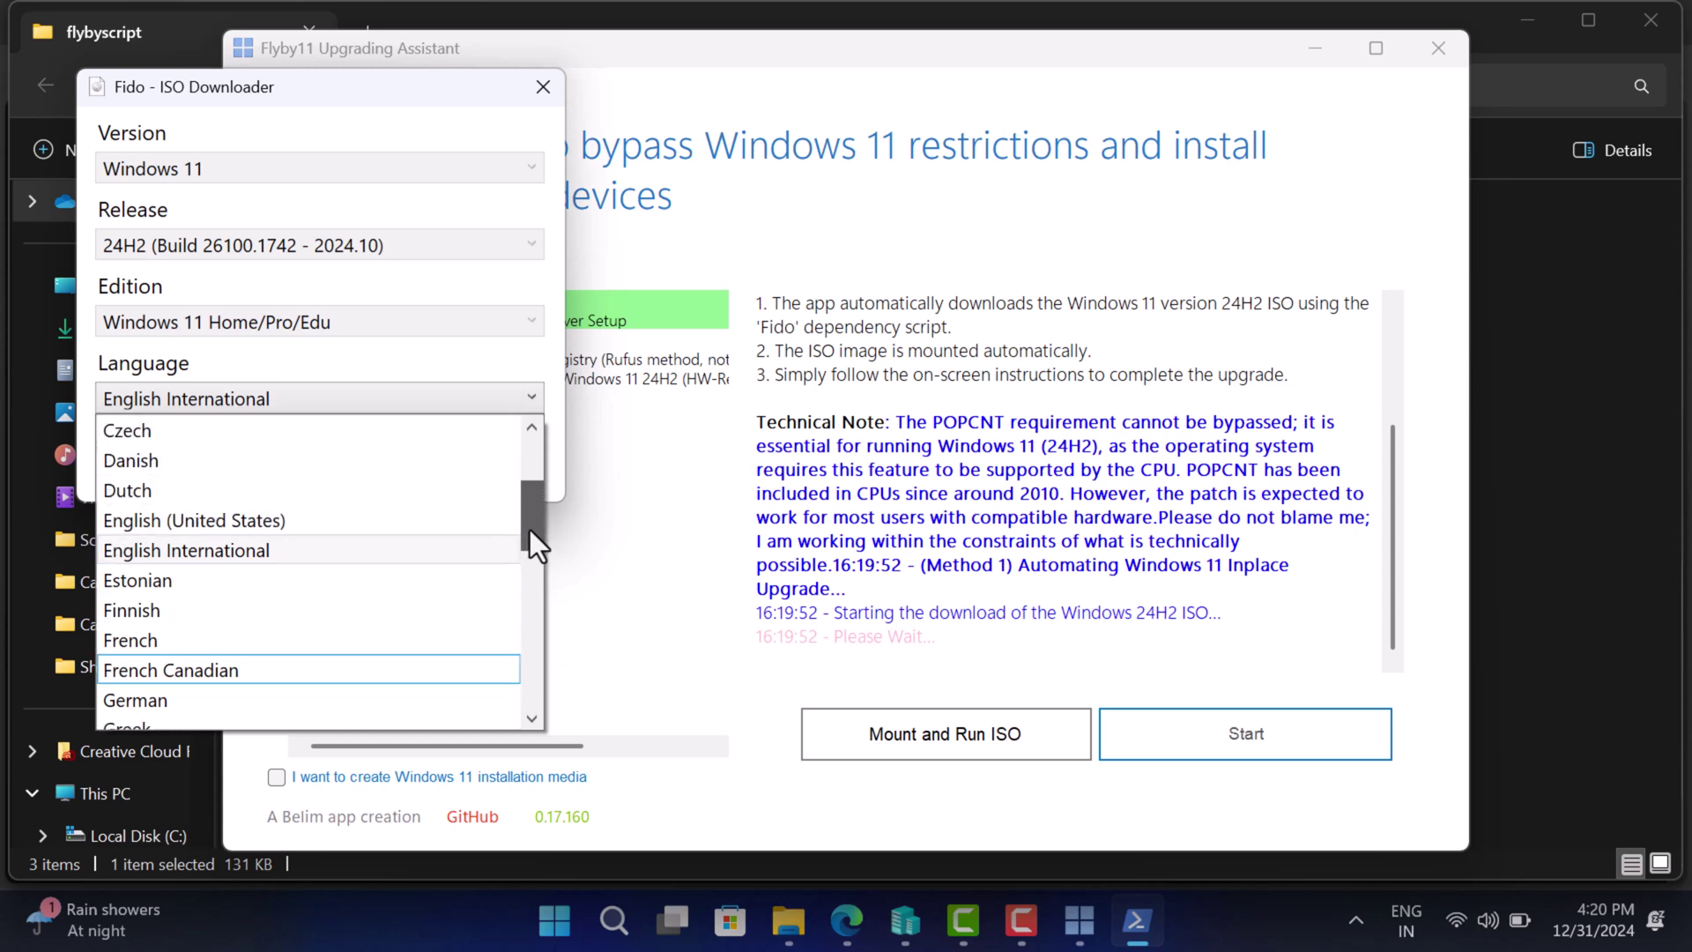
pyautogui.click(236, 522)
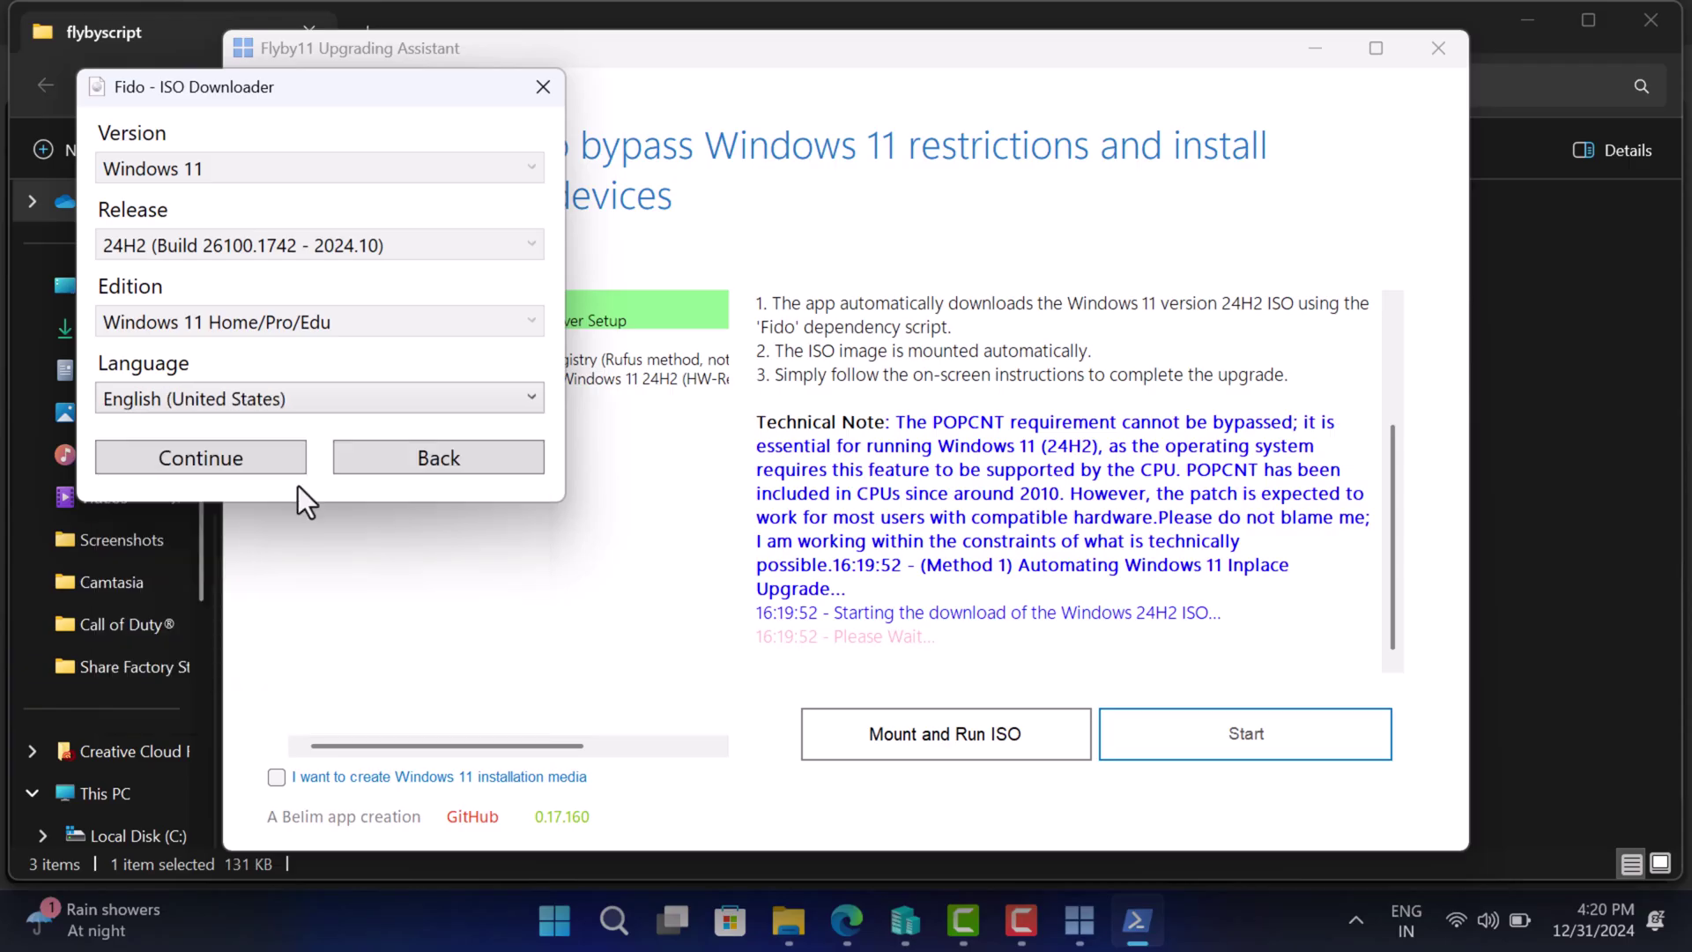
pyautogui.click(252, 465)
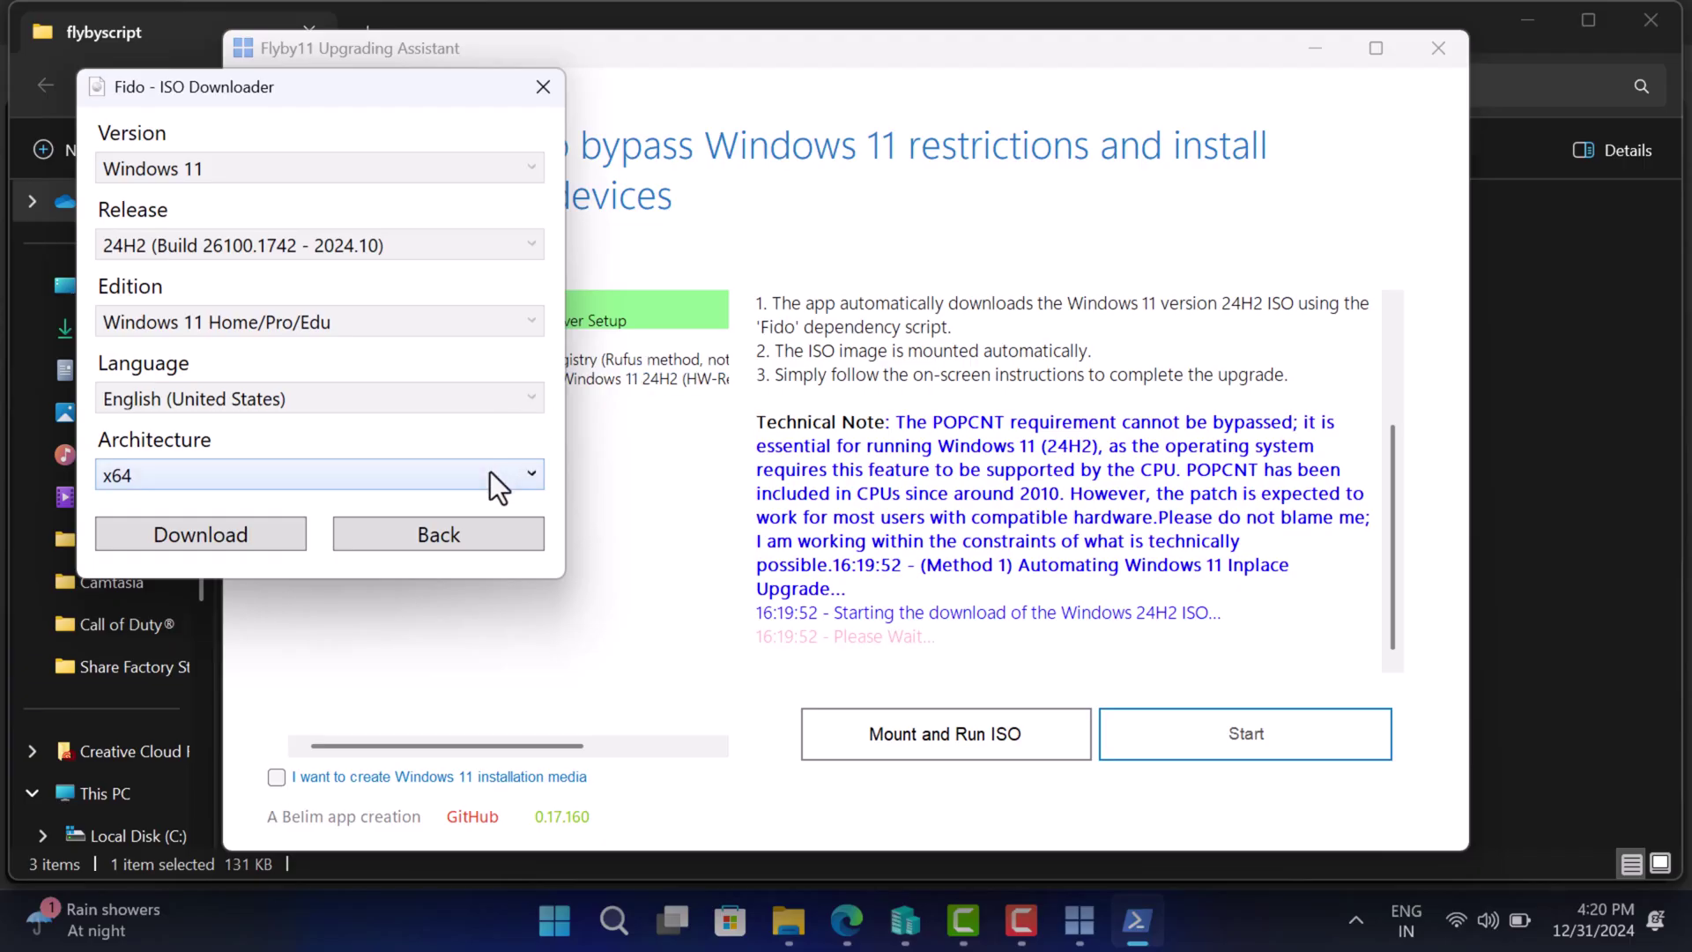
# - Download the Windows 11 24H2 English x64 ISO, then minimize Edge
pyautogui.click(253, 533)
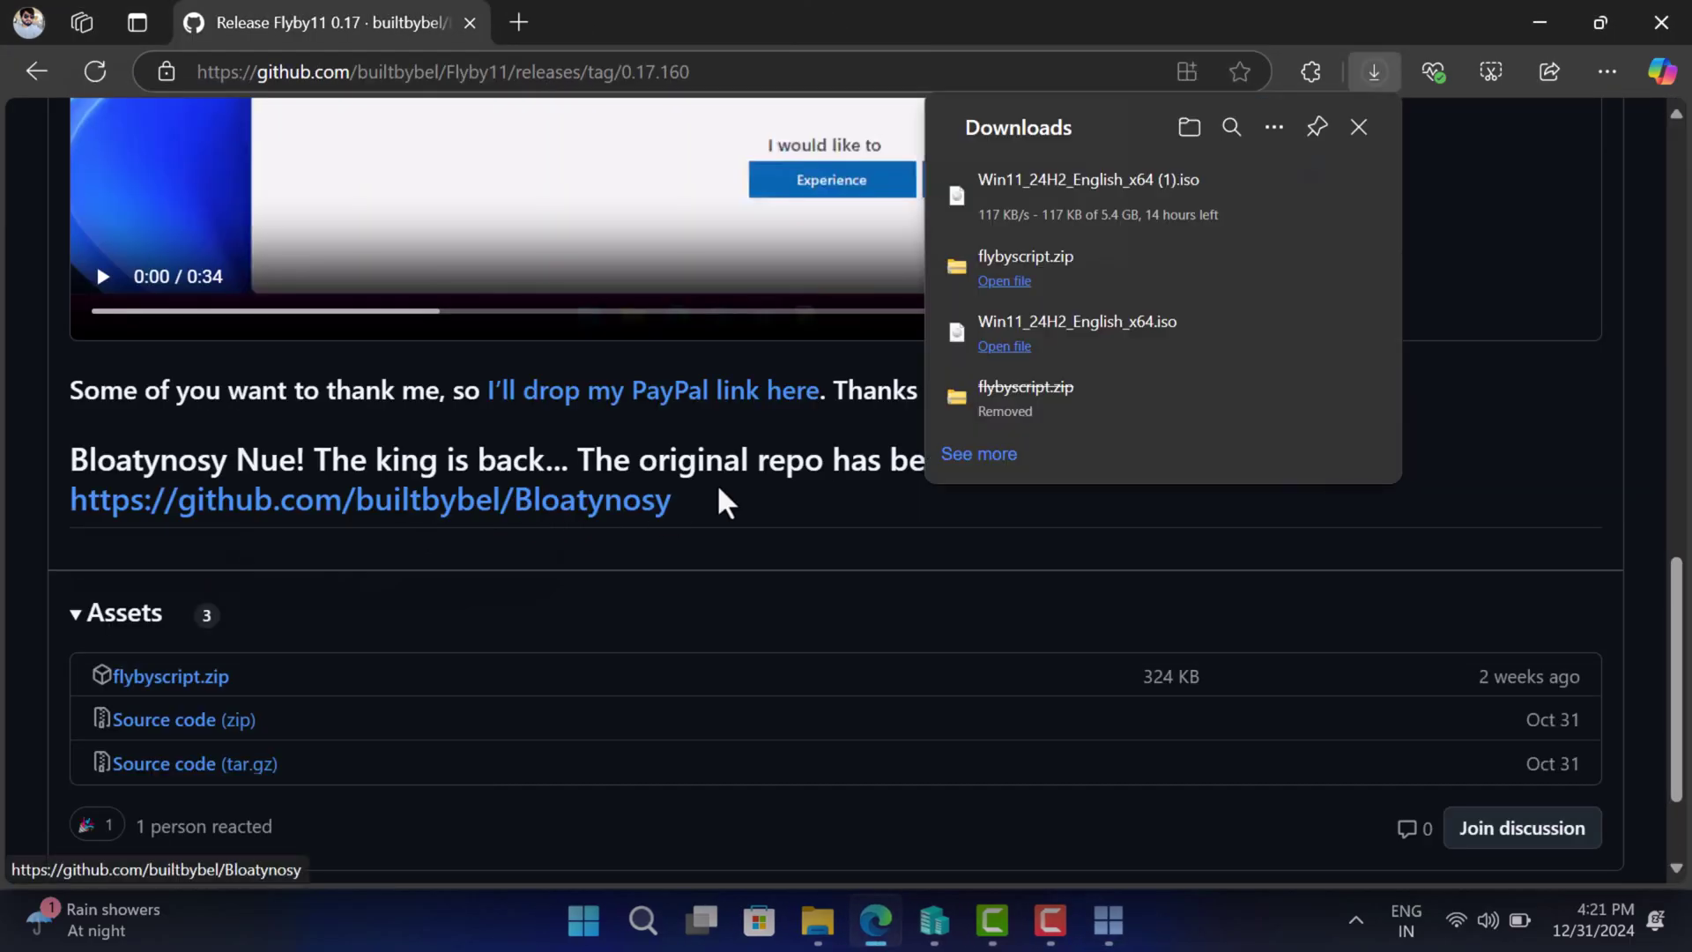
pyautogui.moveTo(1107, 215)
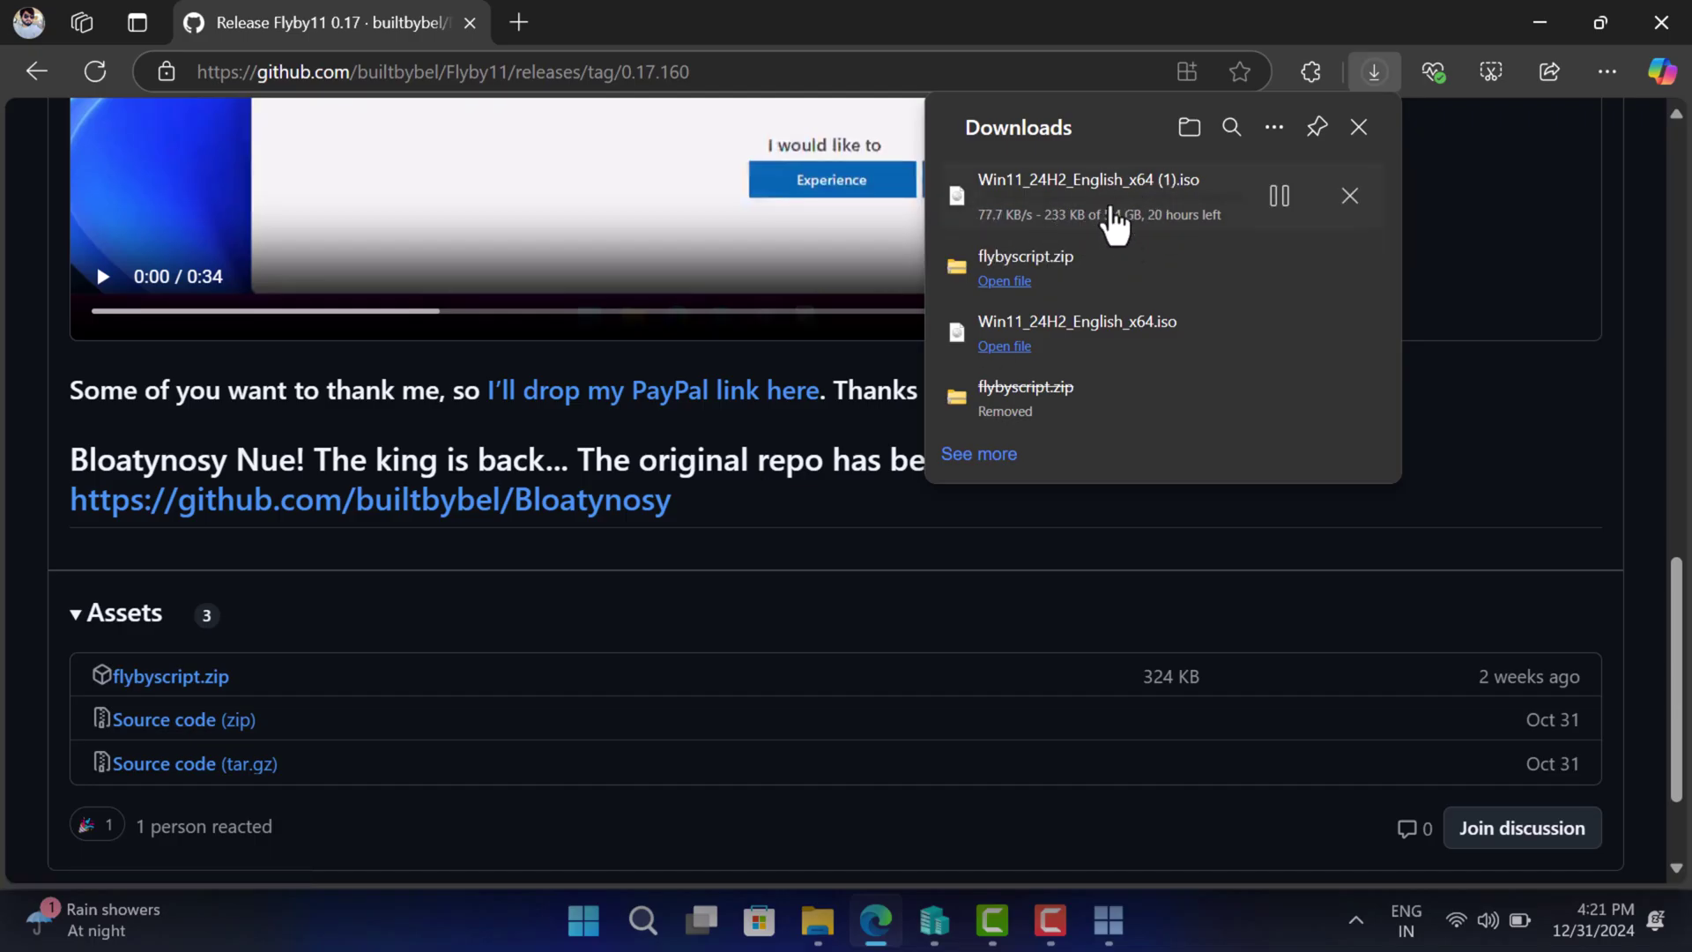
pyautogui.click(1537, 21)
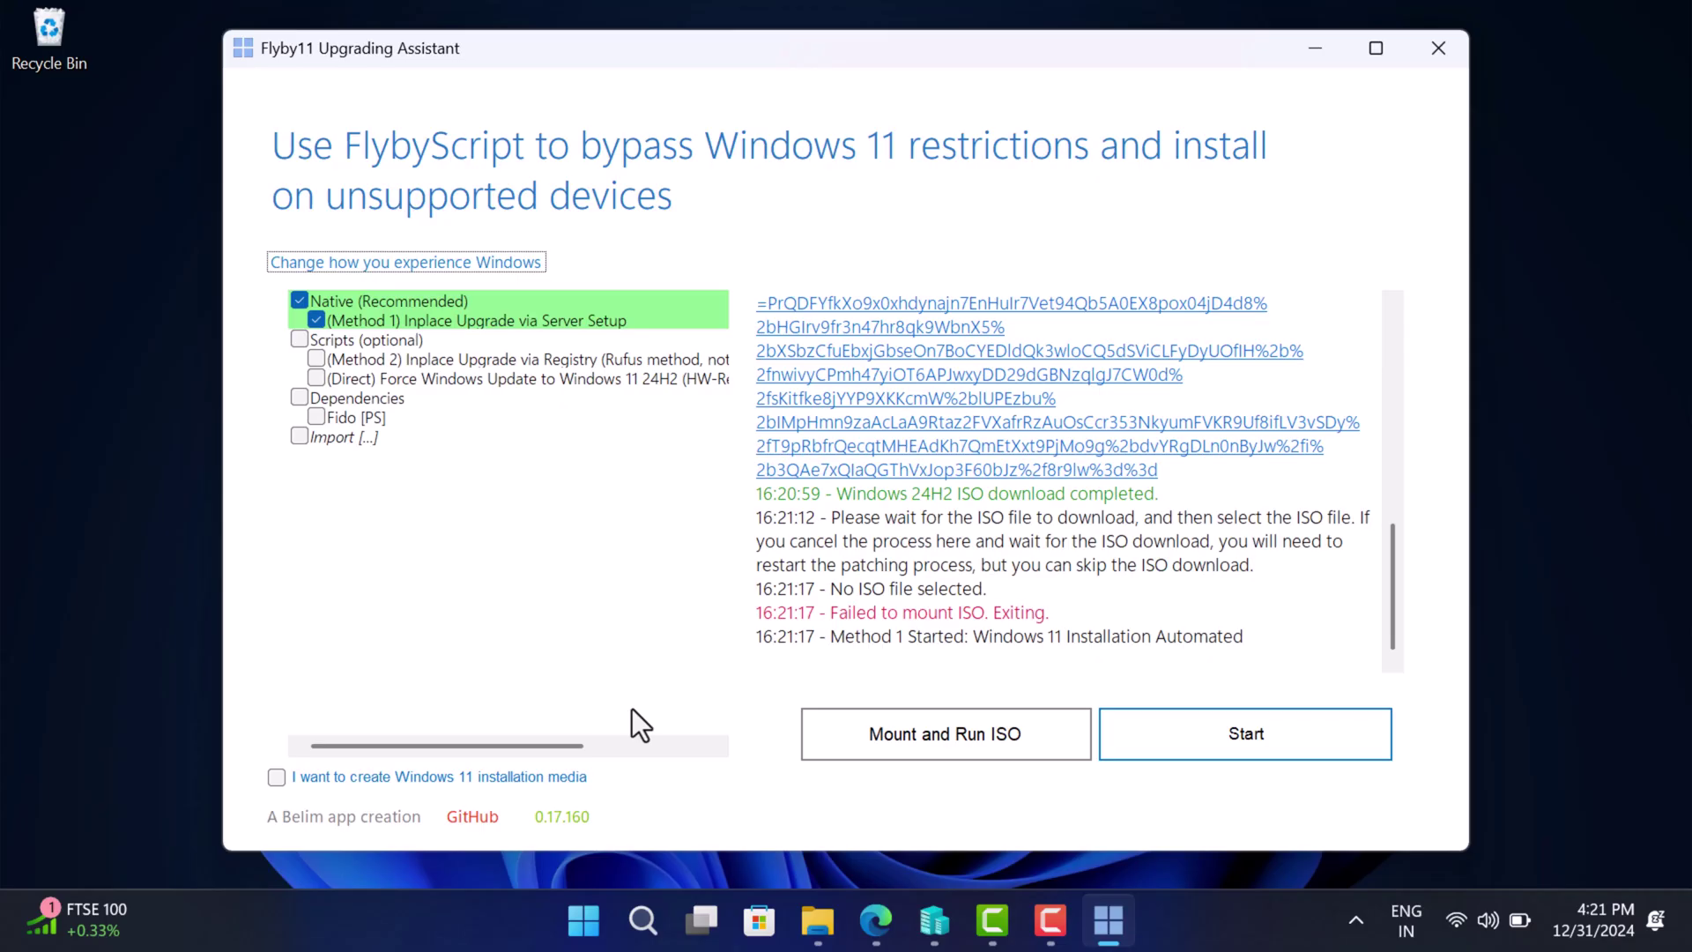
# - Mount and run Win11_24H2_English_x64.iso from Downloads
pyautogui.click(888, 756)
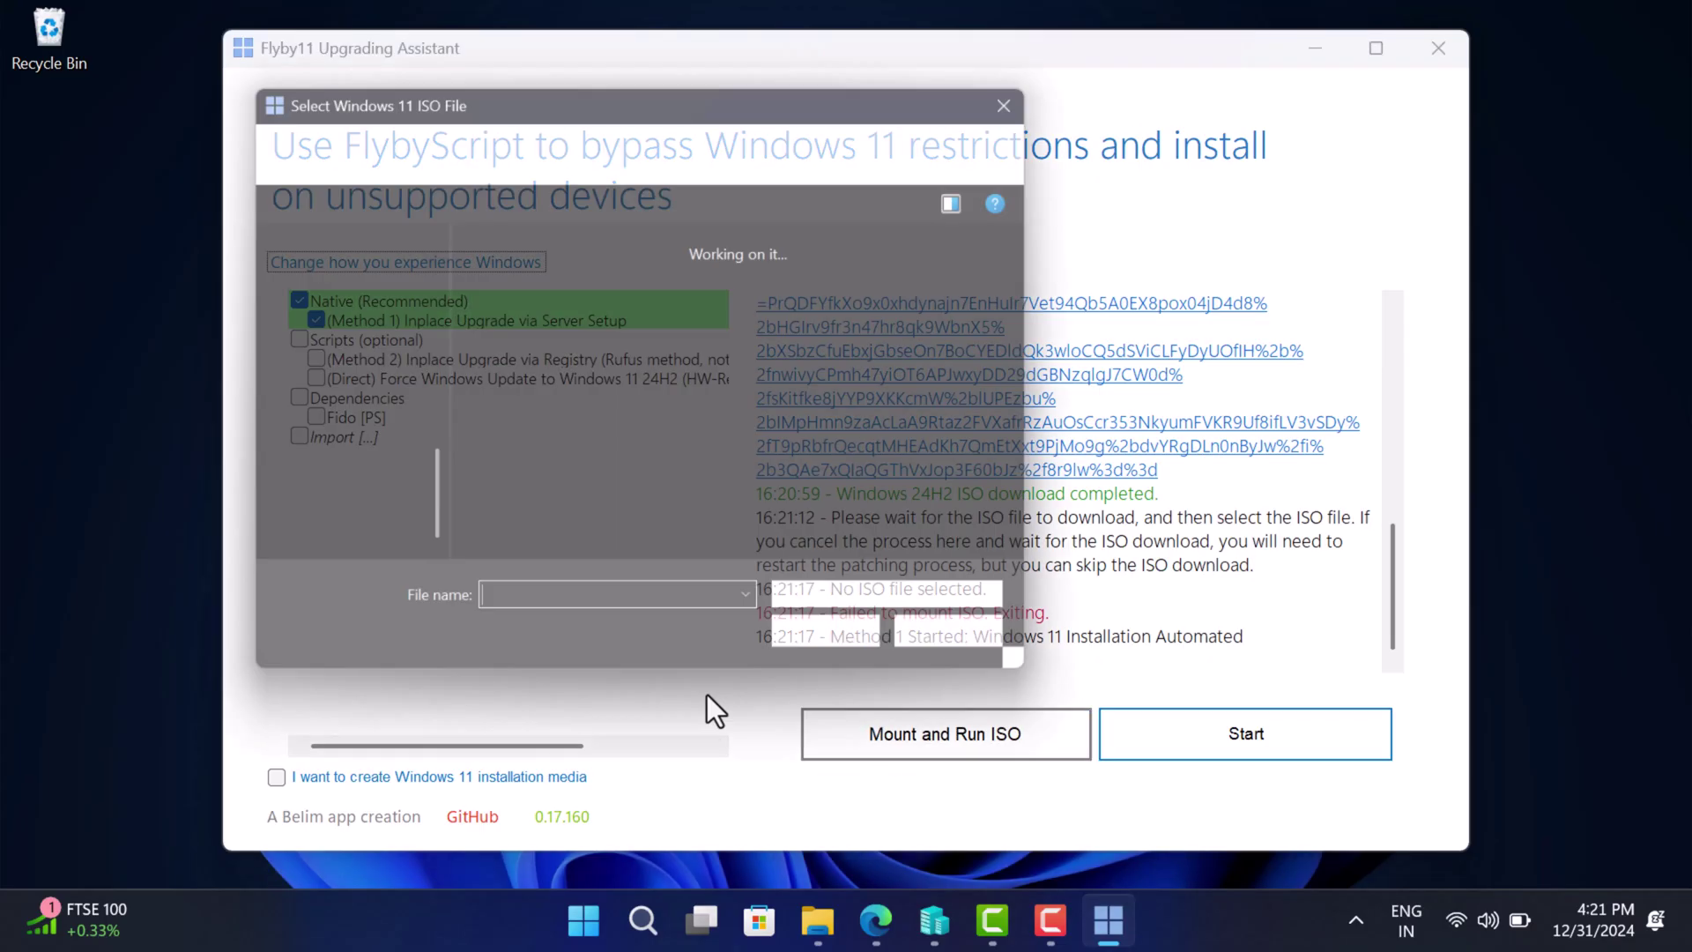
pyautogui.click(617, 395)
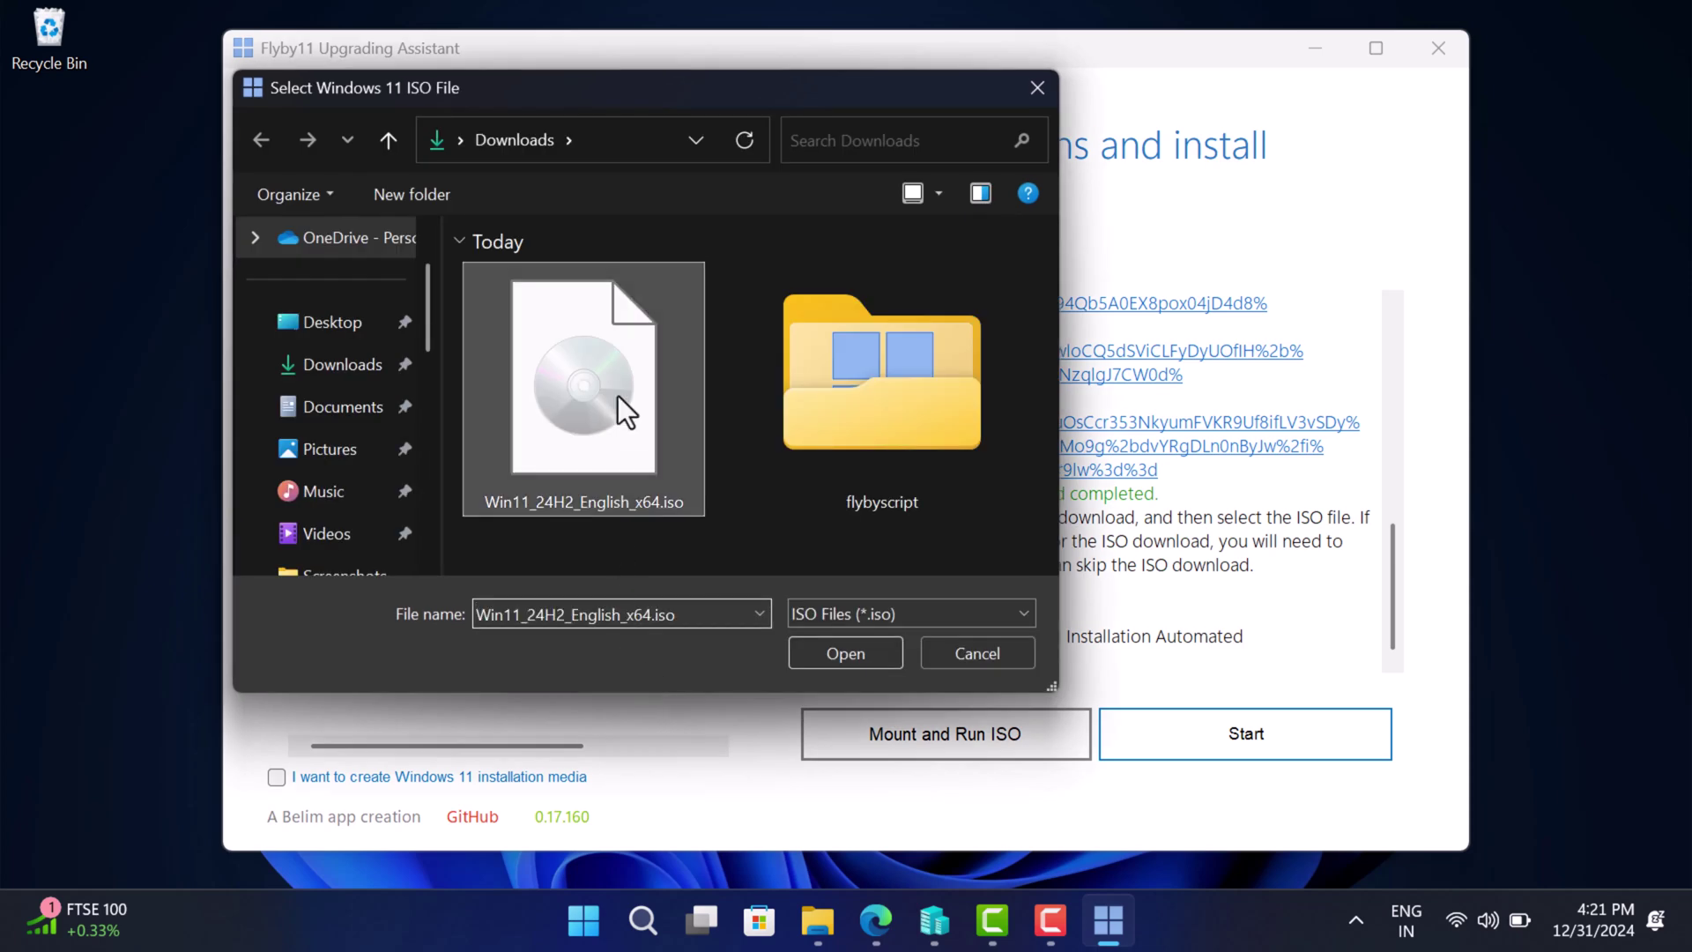
pyautogui.click(820, 652)
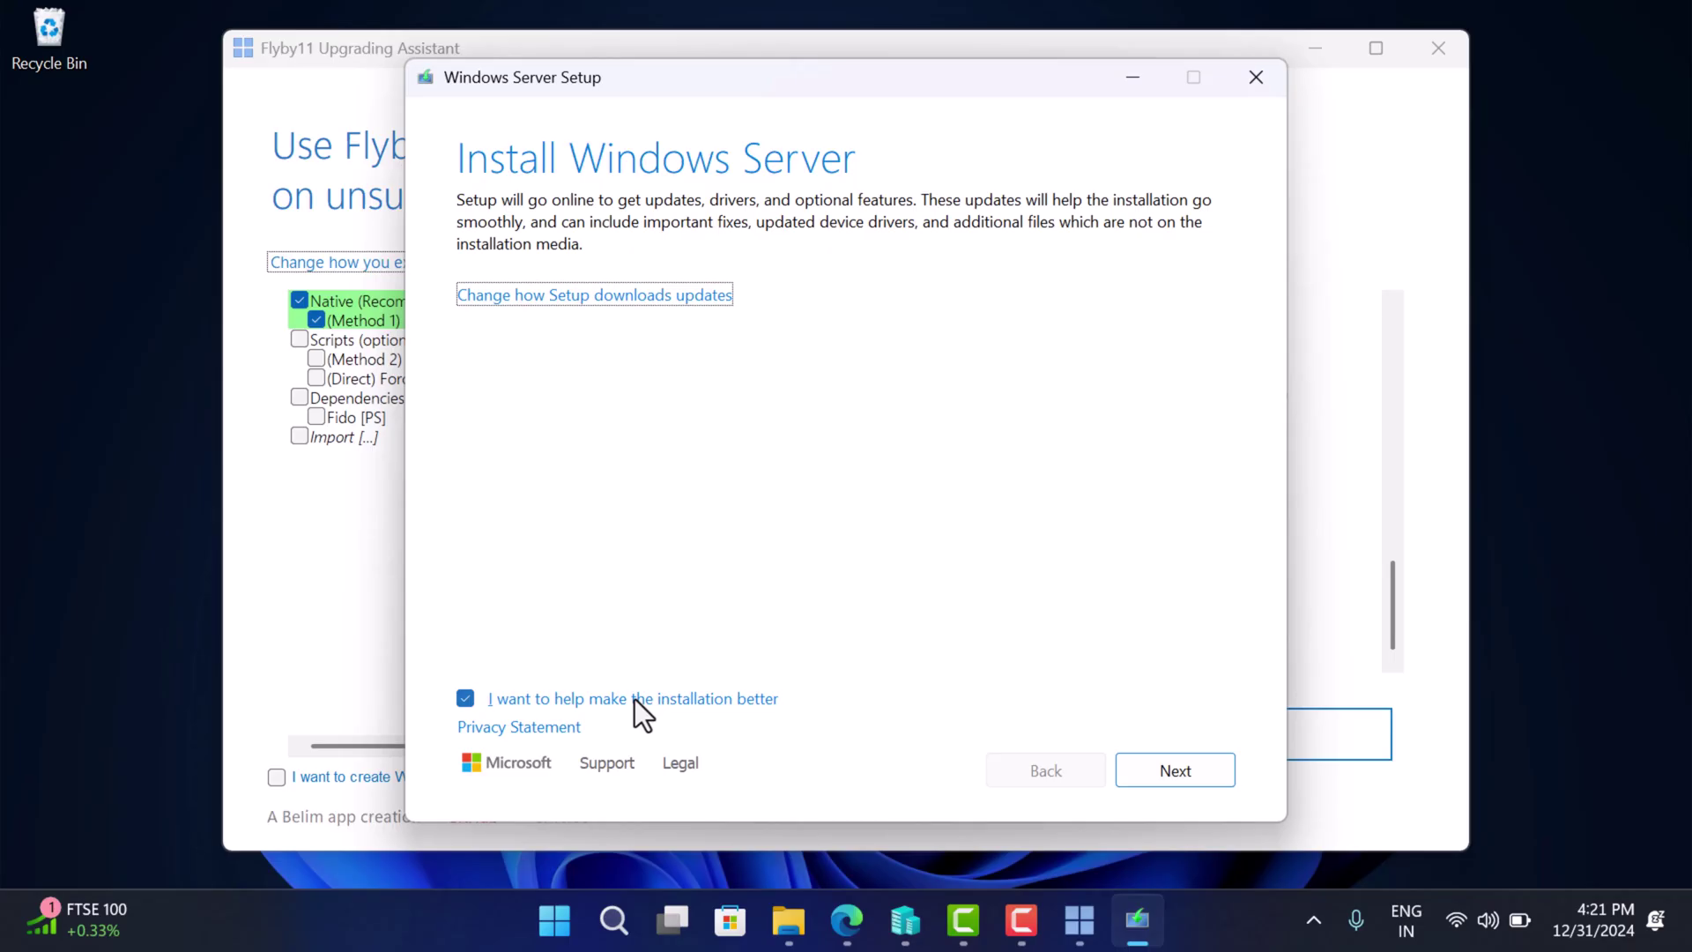
# - Set Setup's update downloads to Not right now and continue
pyautogui.click(578, 301)
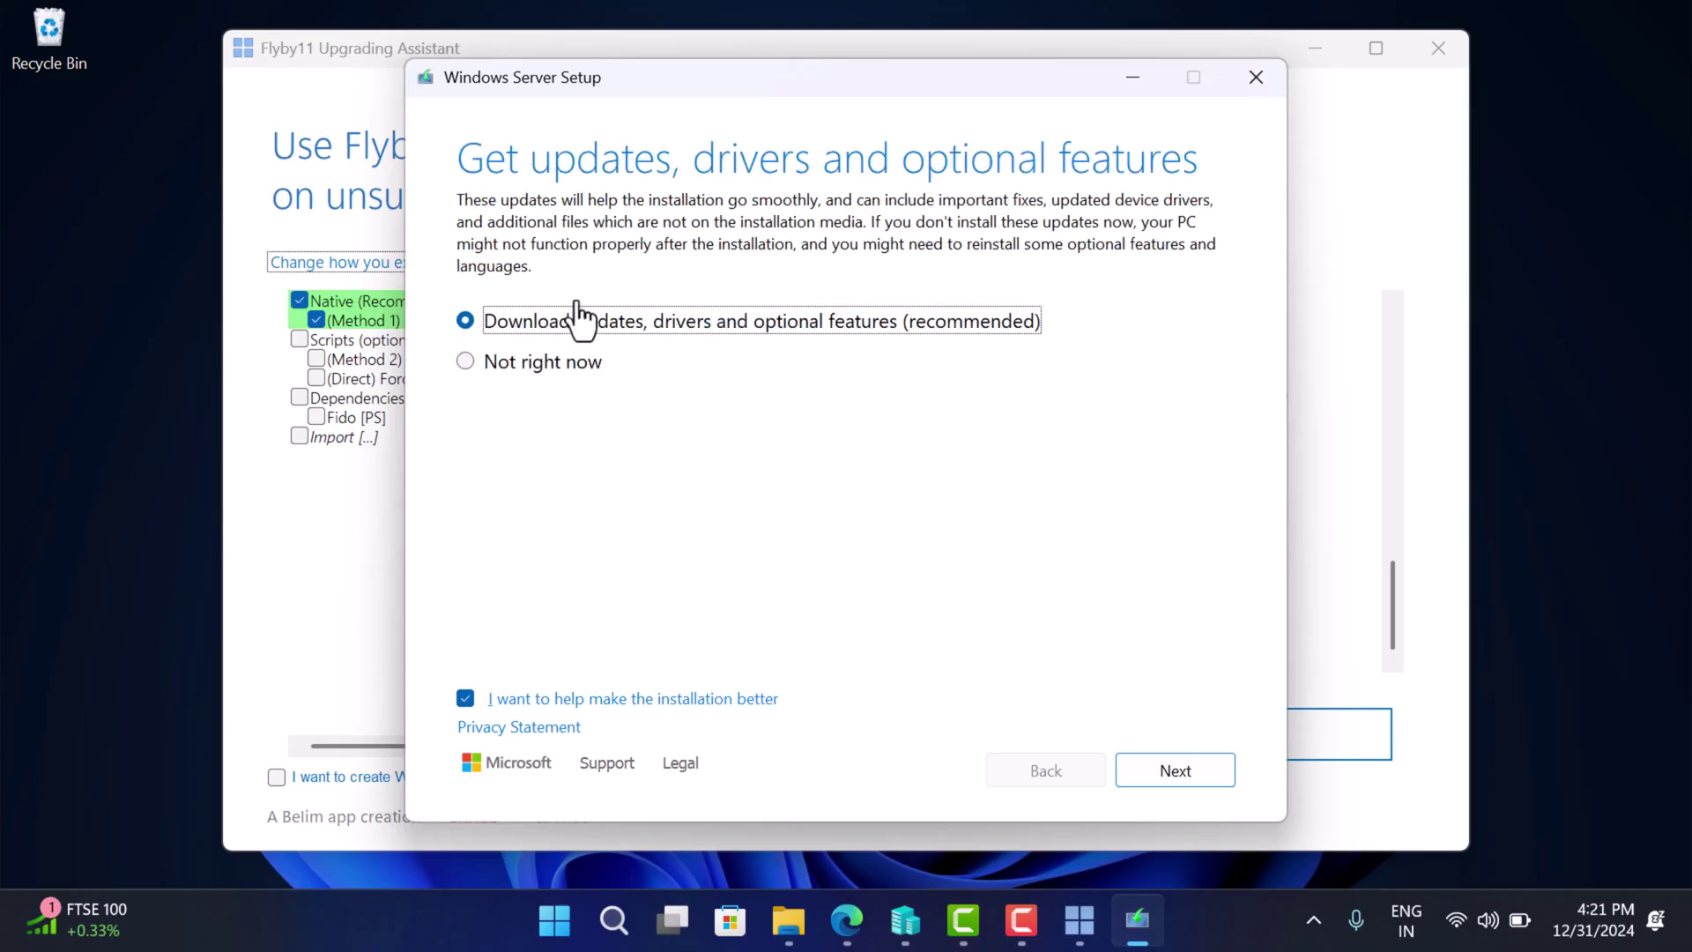
pyautogui.click(468, 366)
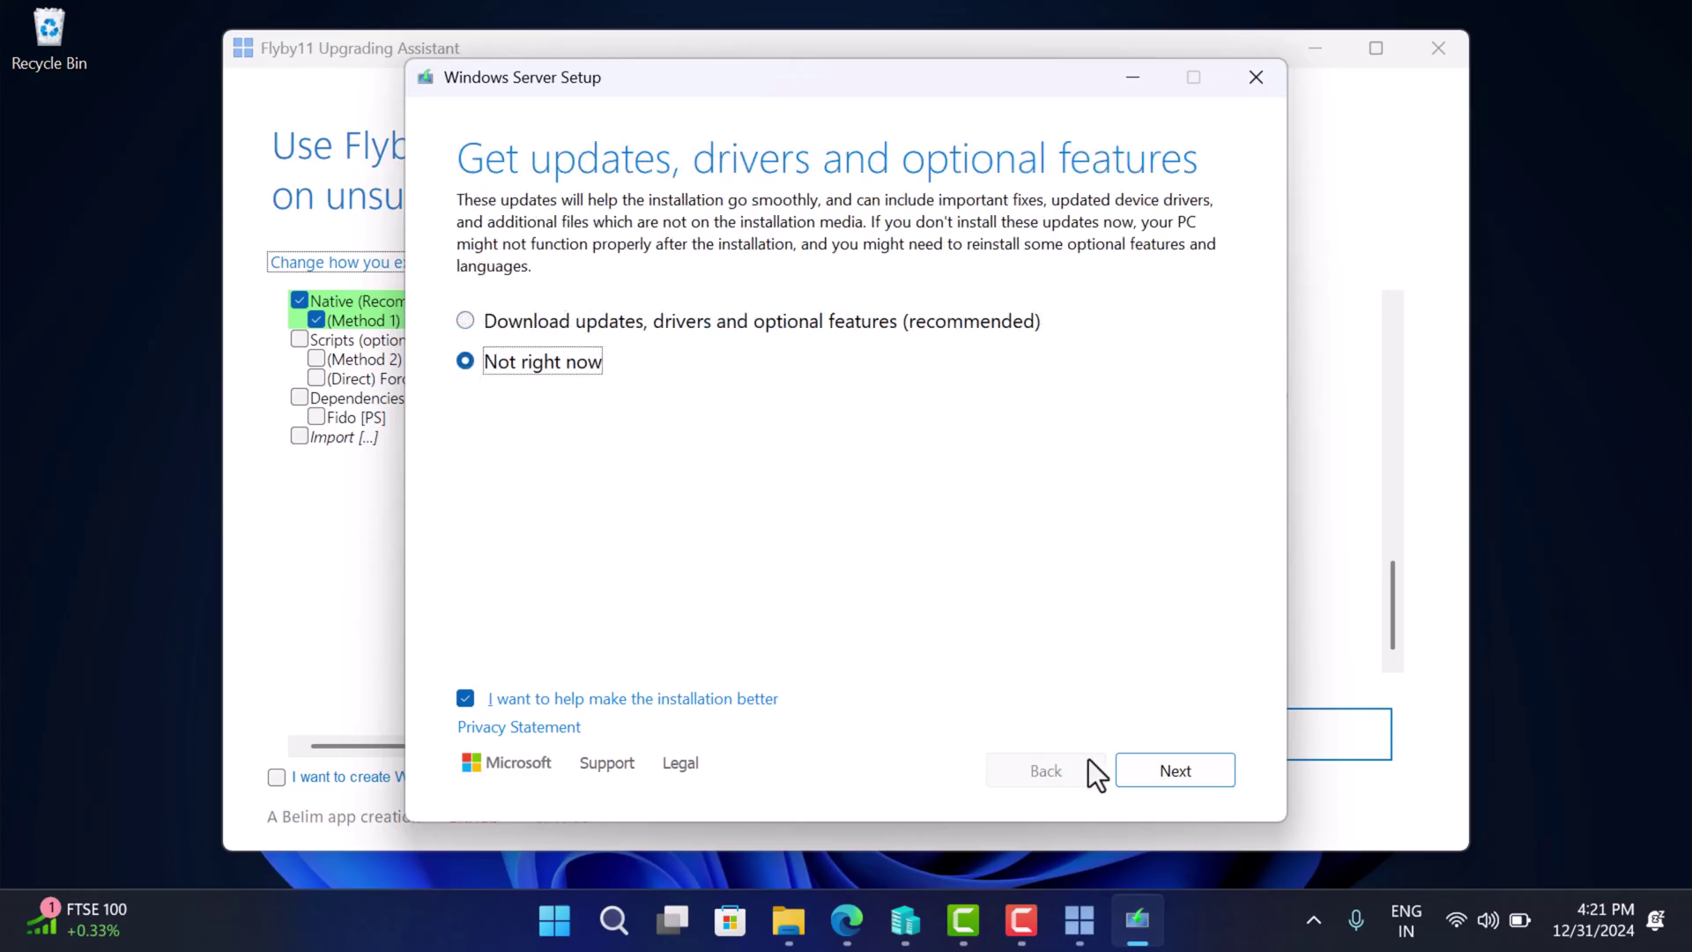
pyautogui.click(1150, 768)
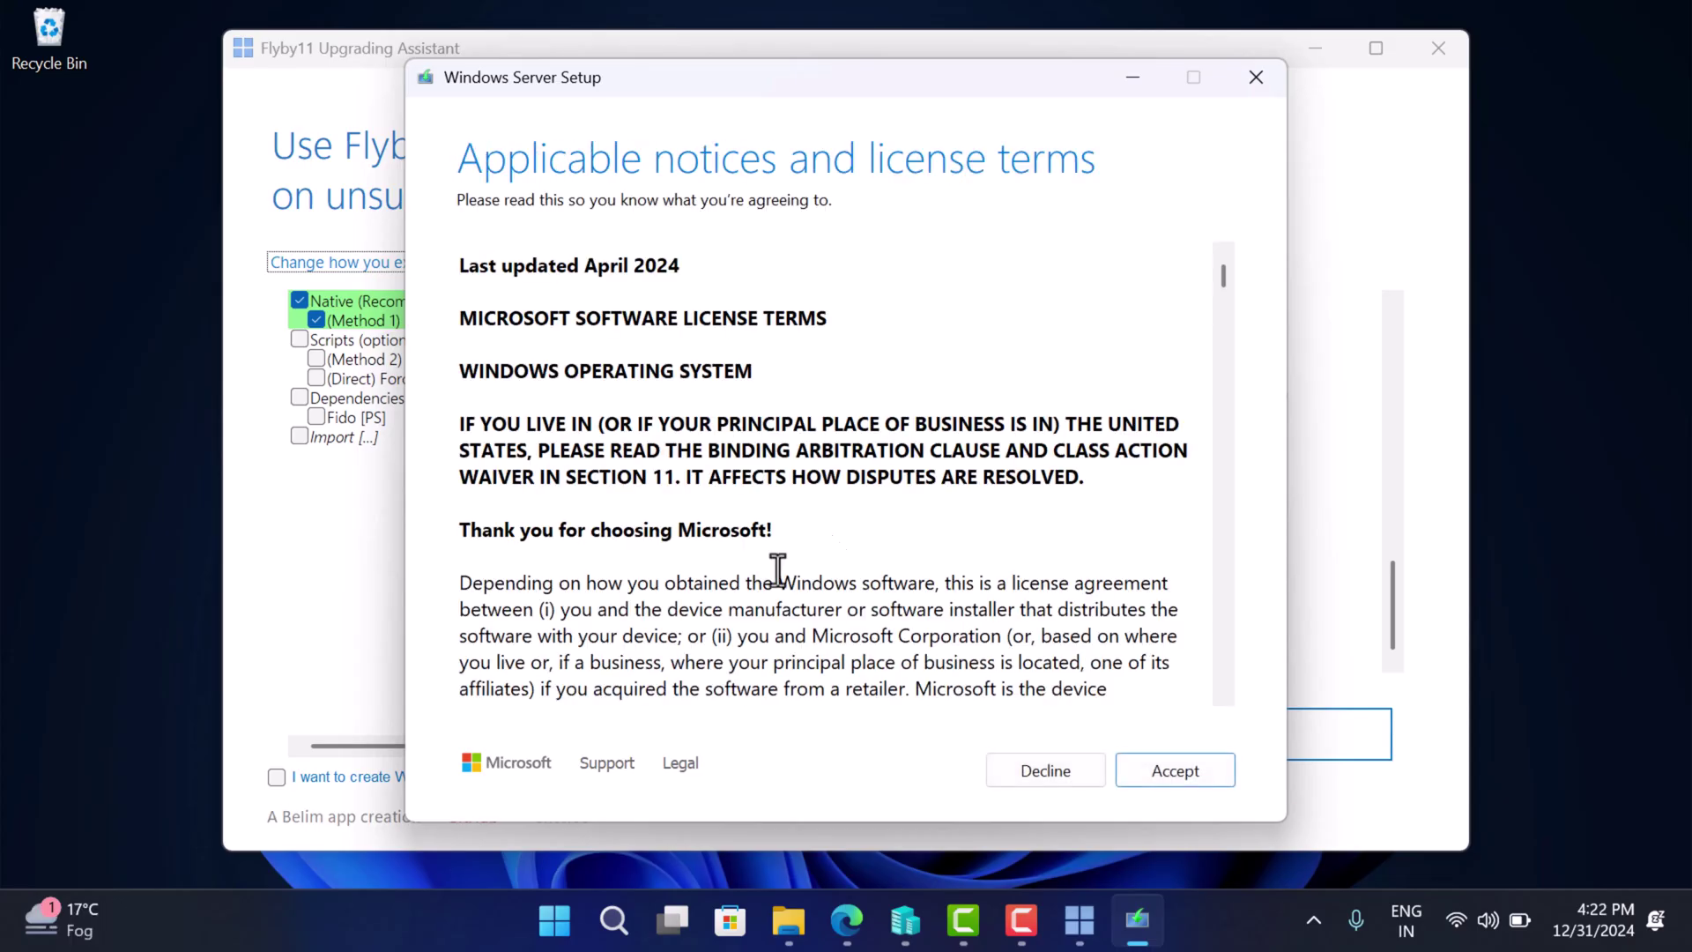
# - Accept the license terms and choose Keep files, settings, and apps
pyautogui.click(1175, 767)
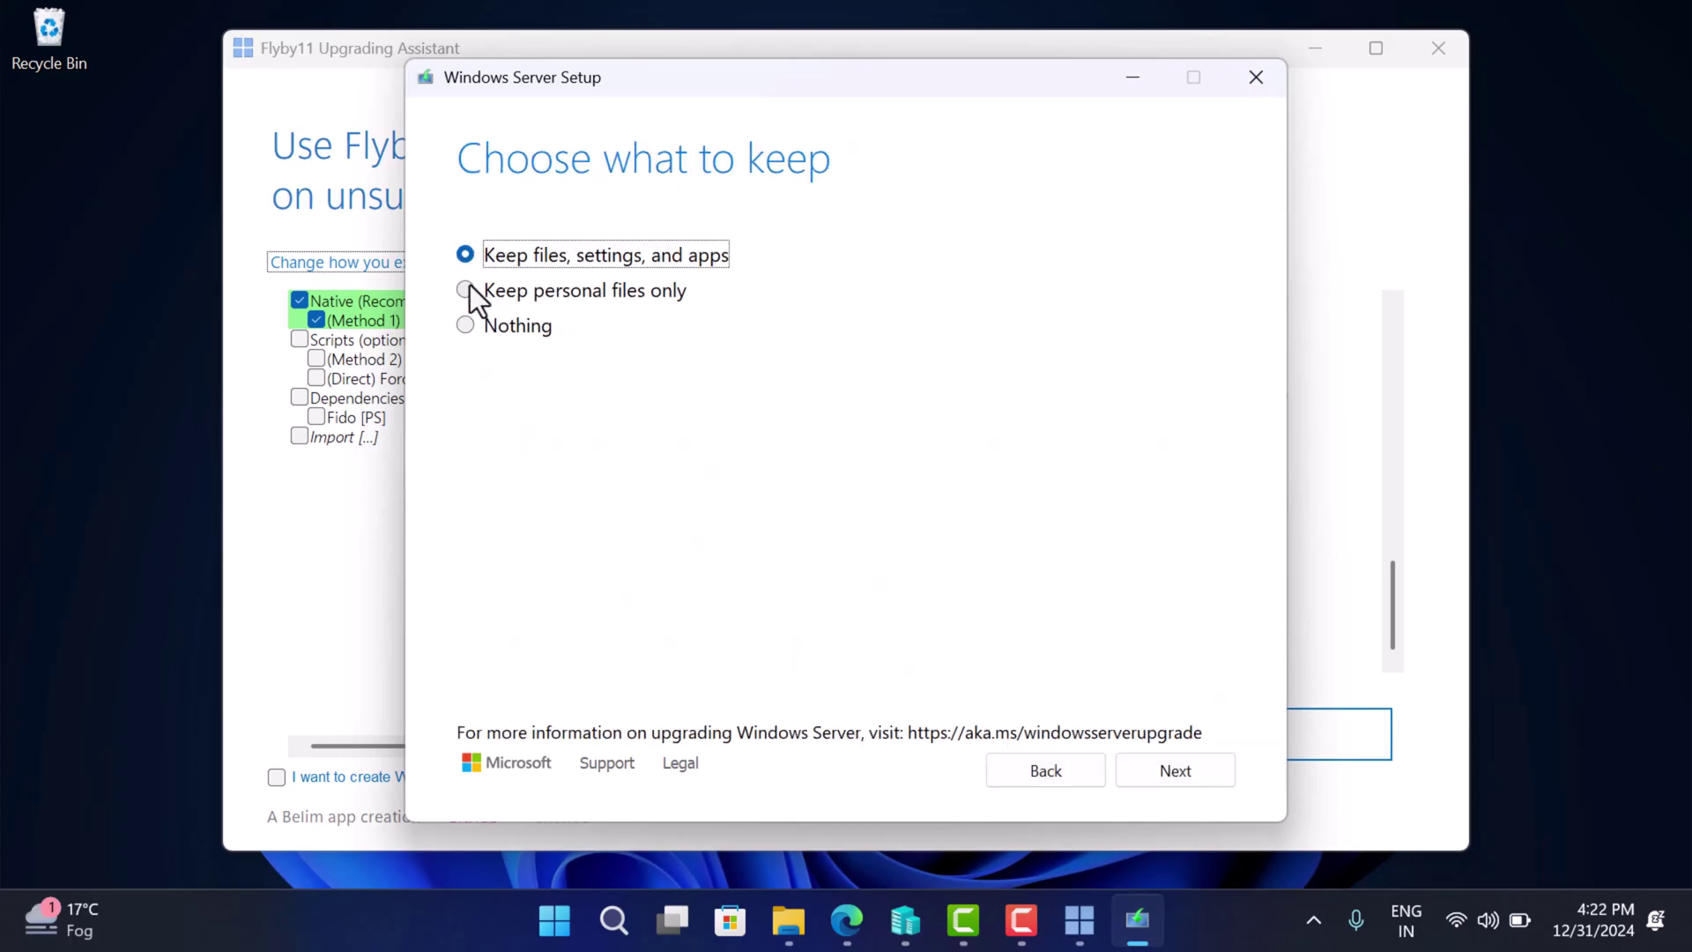
pyautogui.click(469, 287)
pyautogui.click(468, 323)
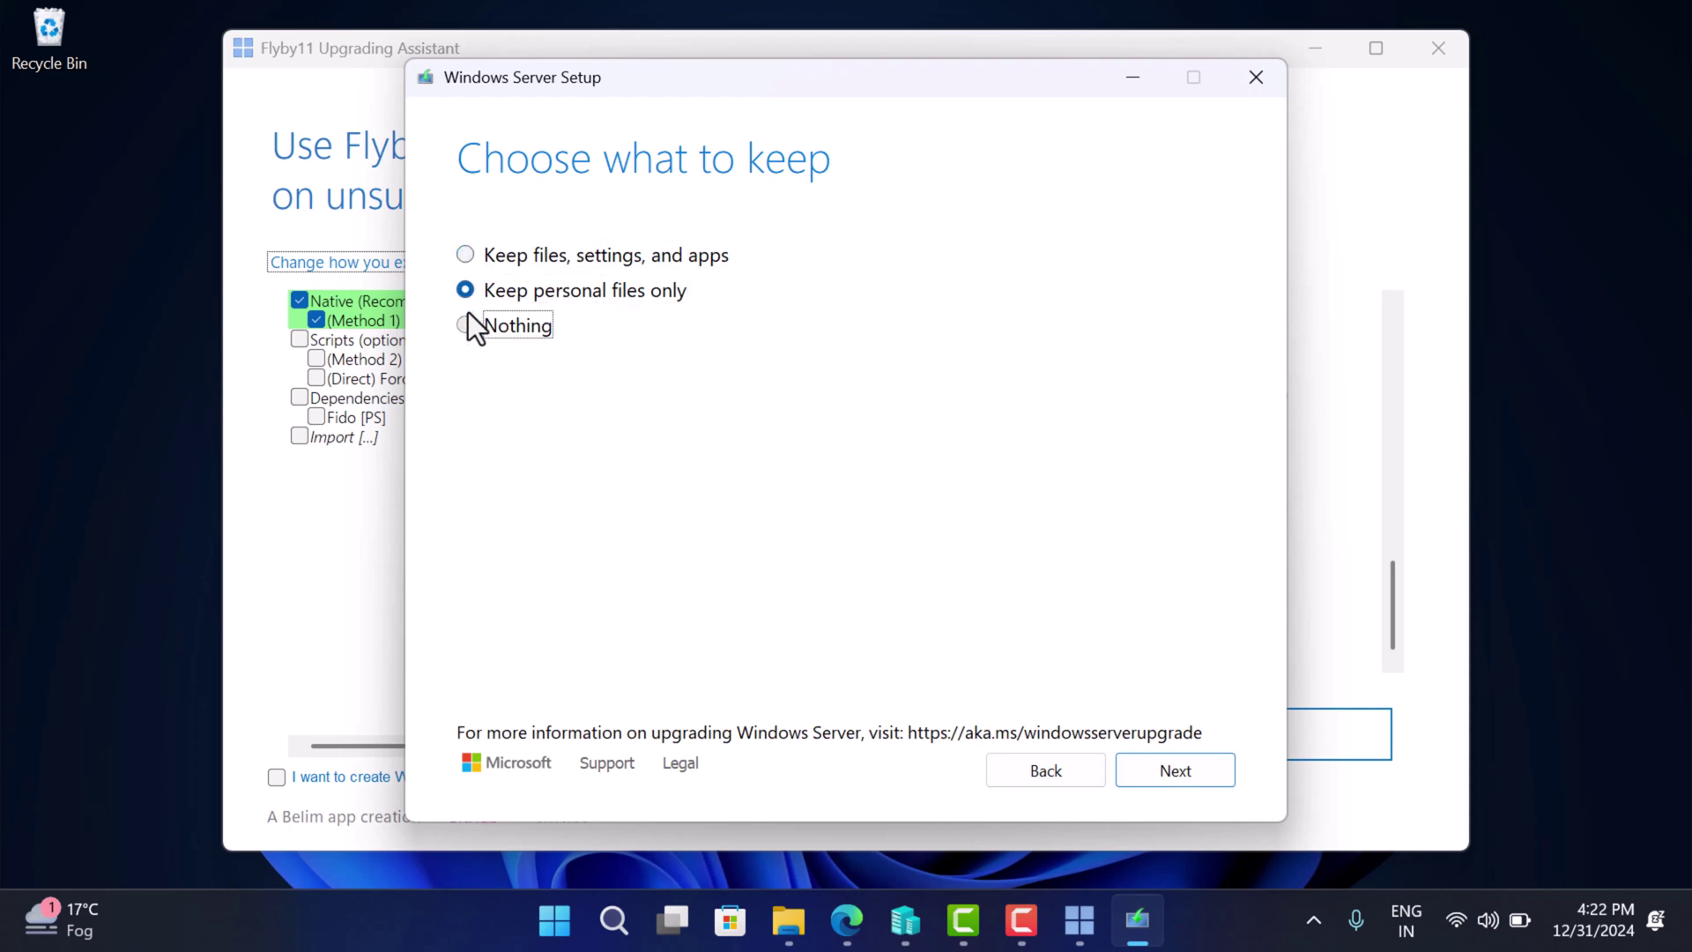
pyautogui.click(465, 255)
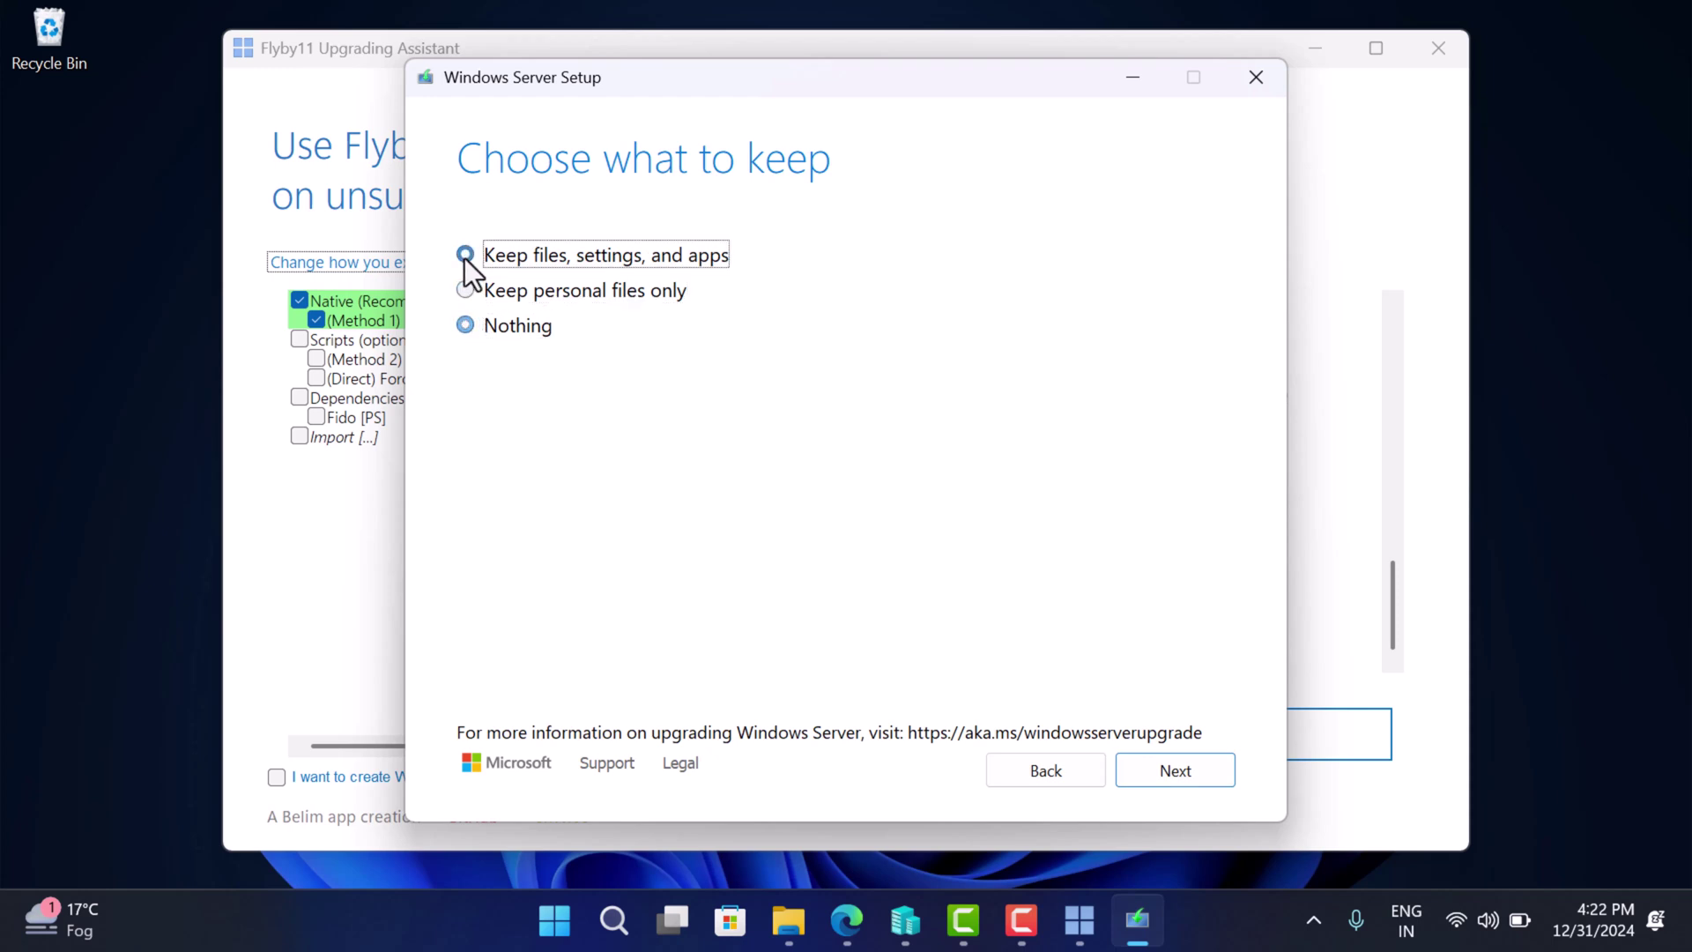
pyautogui.click(1162, 769)
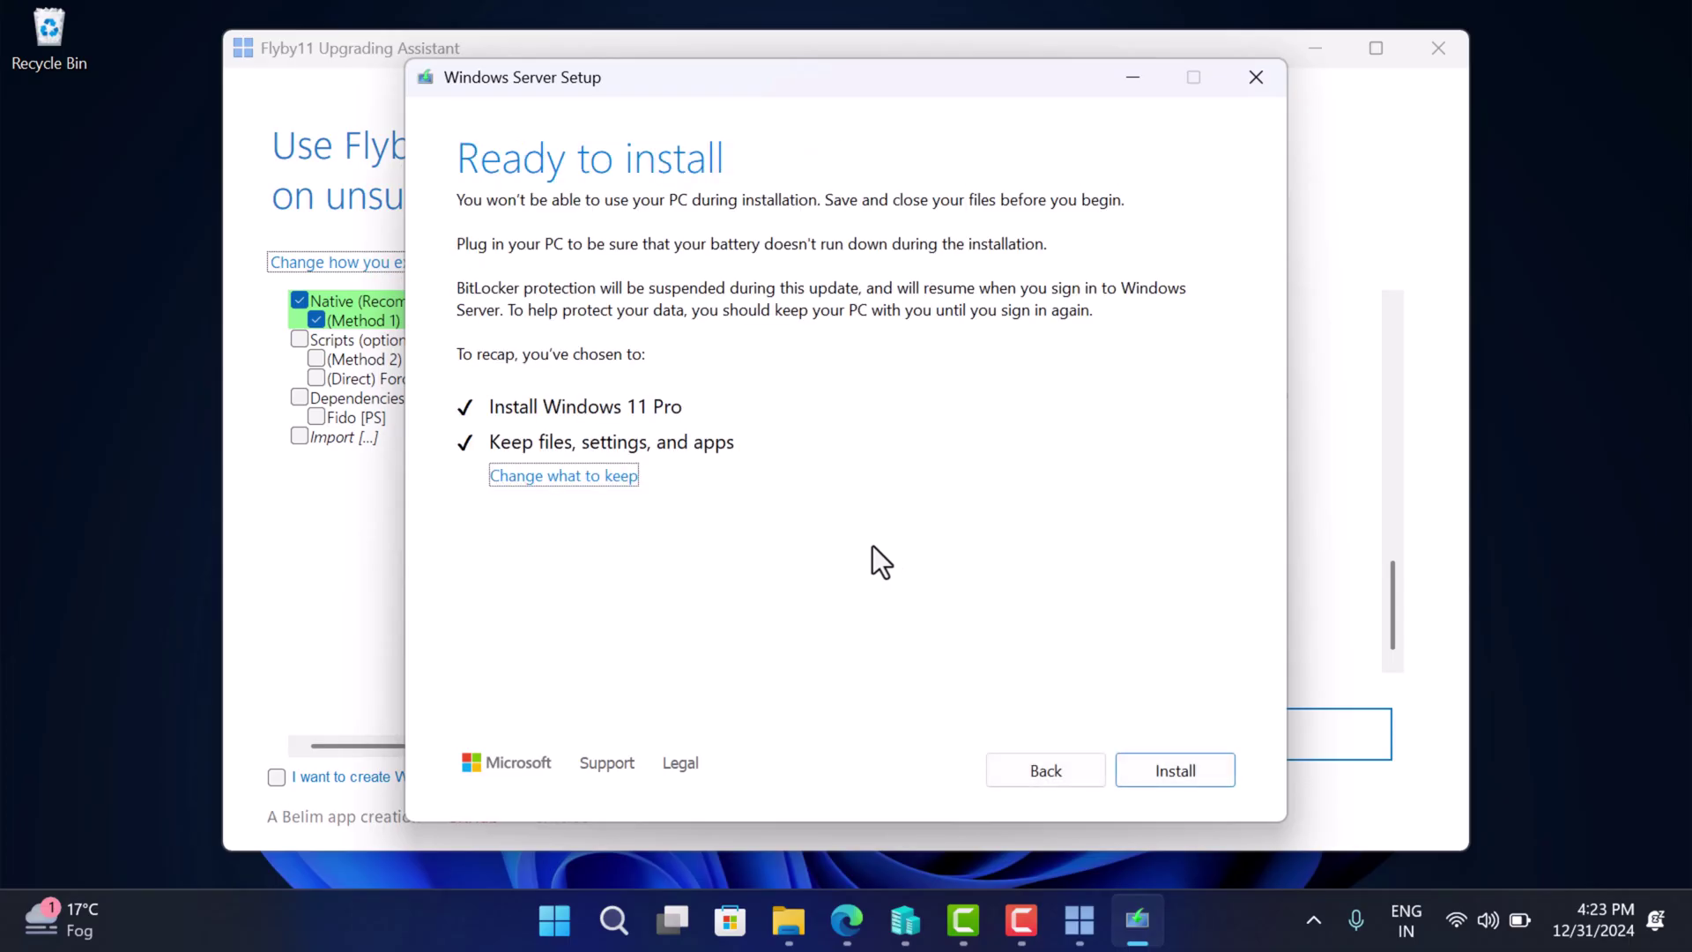
# - Start installing Windows 11 Pro from the Ready to install page
pyautogui.click(1158, 776)
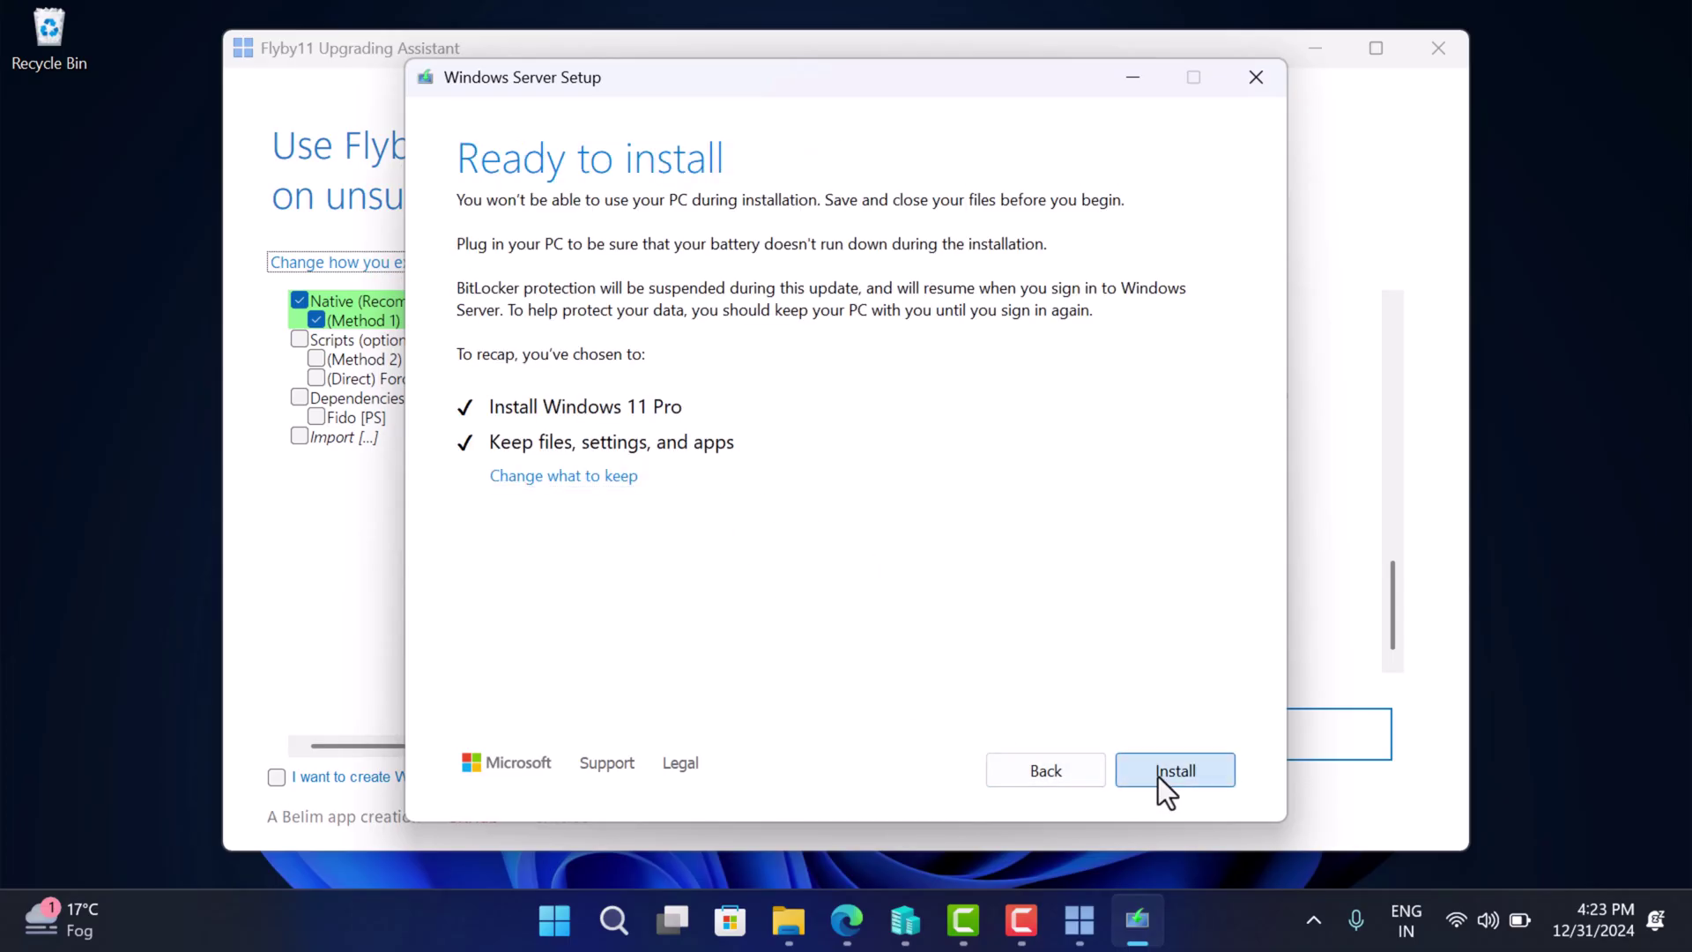